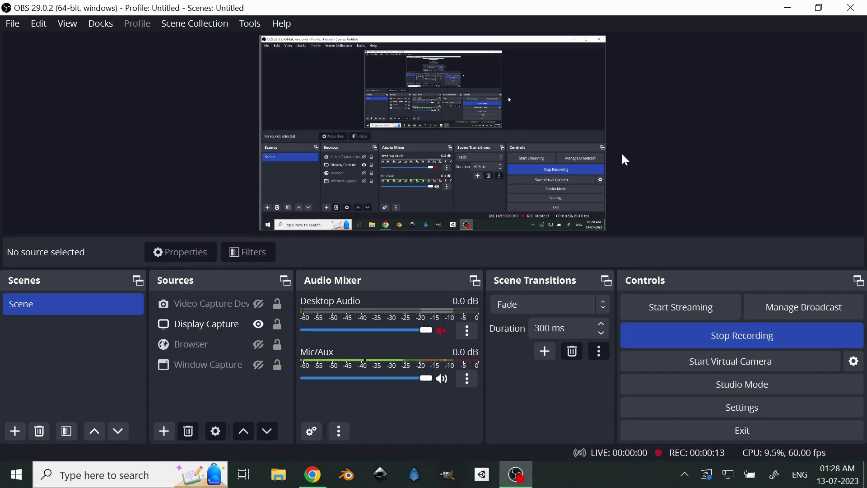
- Bring the Chrome window with the 'autocad free version' Google results to the front
left_click(320, 483)
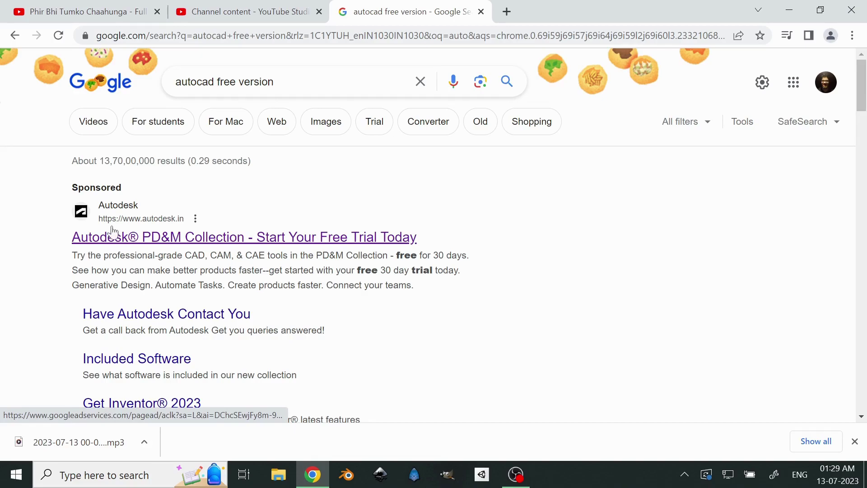
- Open the sponsored Autodesk free-trial result and look over its page
left_click(178, 243)
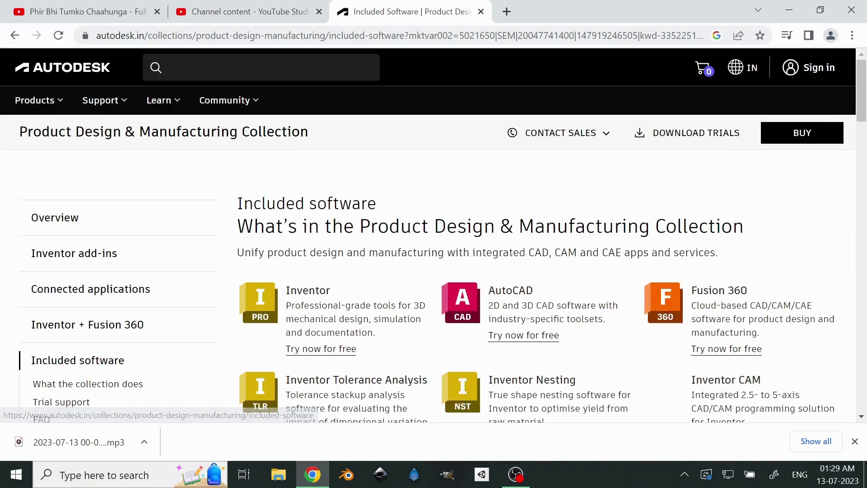
scroll(434, 271, "down", 3)
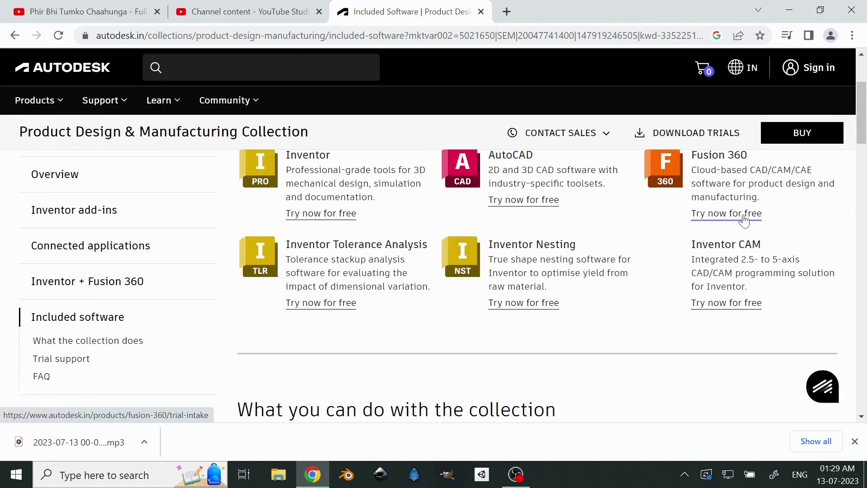
scroll(615, 292, "down", 10)
scroll(616, 292, "down", 1)
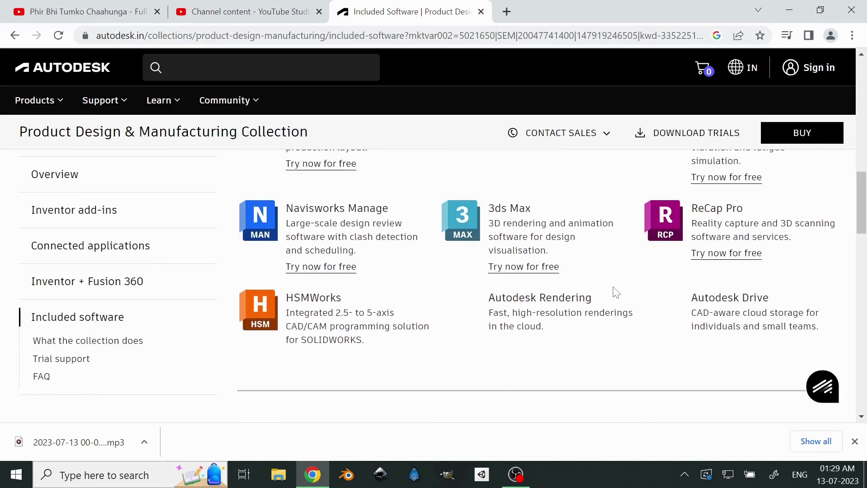
scroll(615, 291, "up", 1)
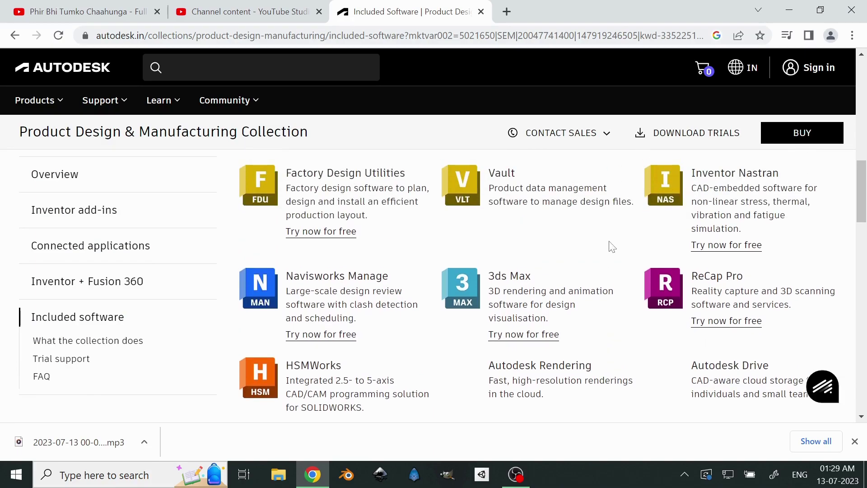
scroll(603, 249, "up", 7)
scroll(612, 246, "up", 1)
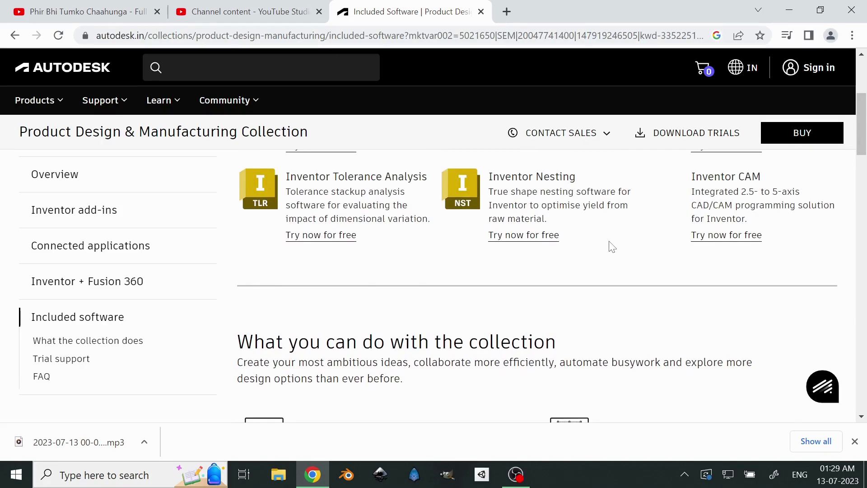
scroll(612, 247, "up", 3)
scroll(711, 285, "down", 1)
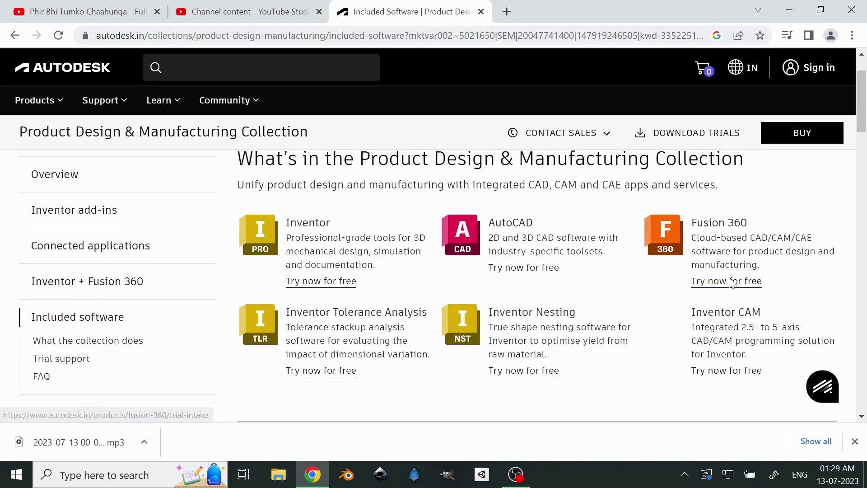
- Start the Fusion 360 free trial, pick the personal-use option, and continue
left_click(730, 282)
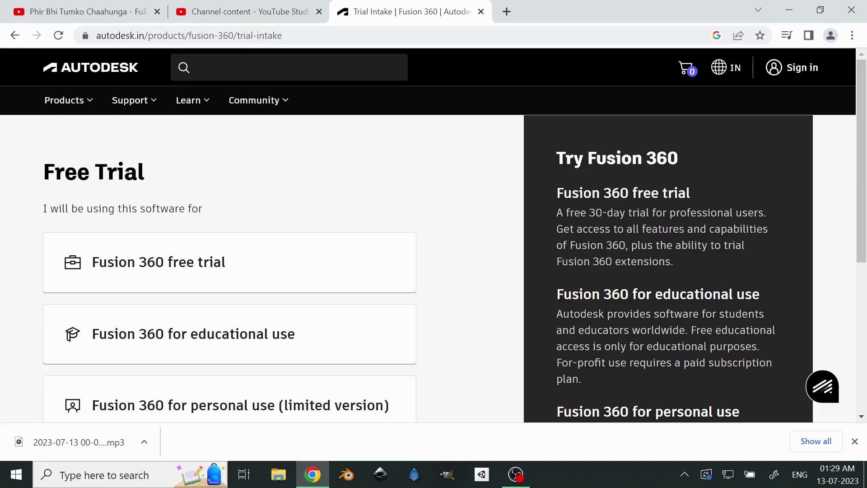
scroll(325, 331, "down", 3)
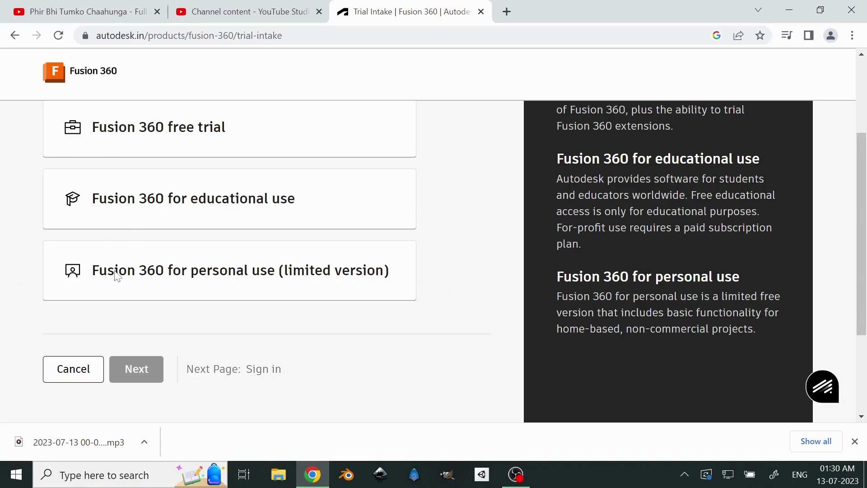
left_click(240, 293)
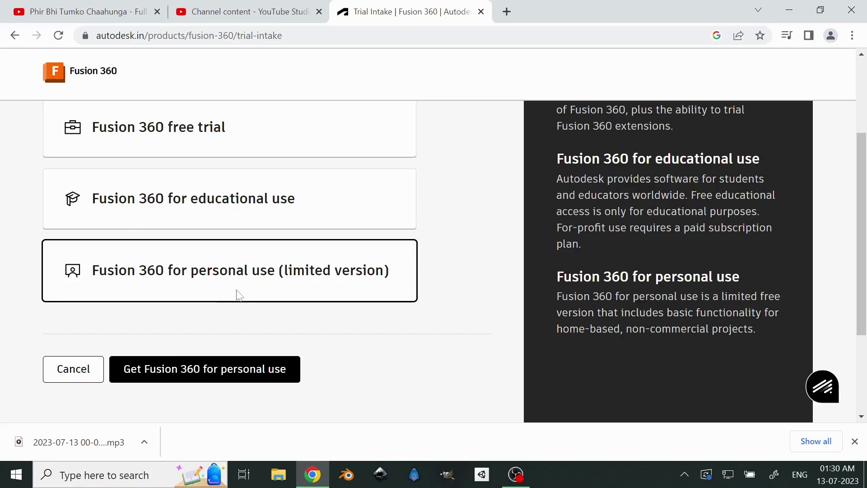
left_click(162, 374)
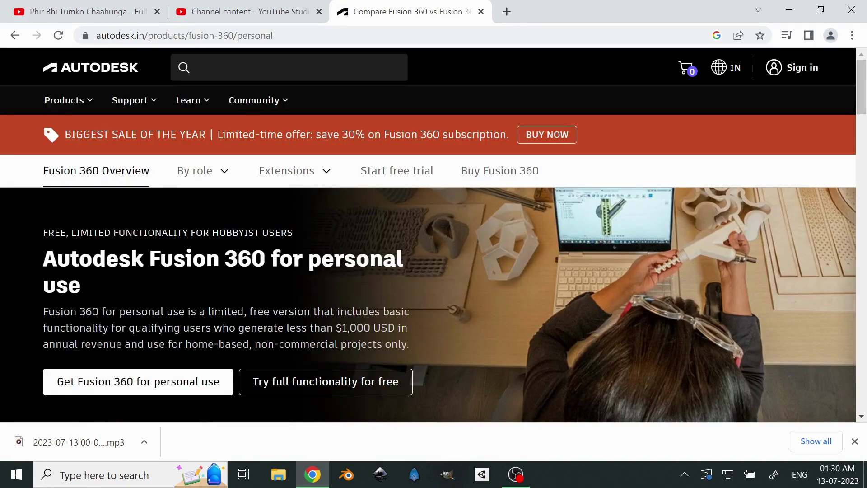
scroll(90, 317, "down", 3)
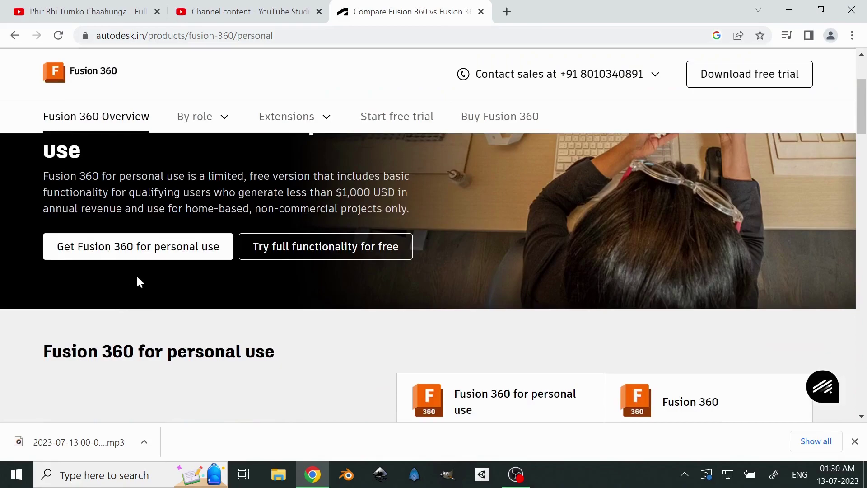
- Sign in to the Autodesk account with the account e-mail and password
left_click(157, 258)
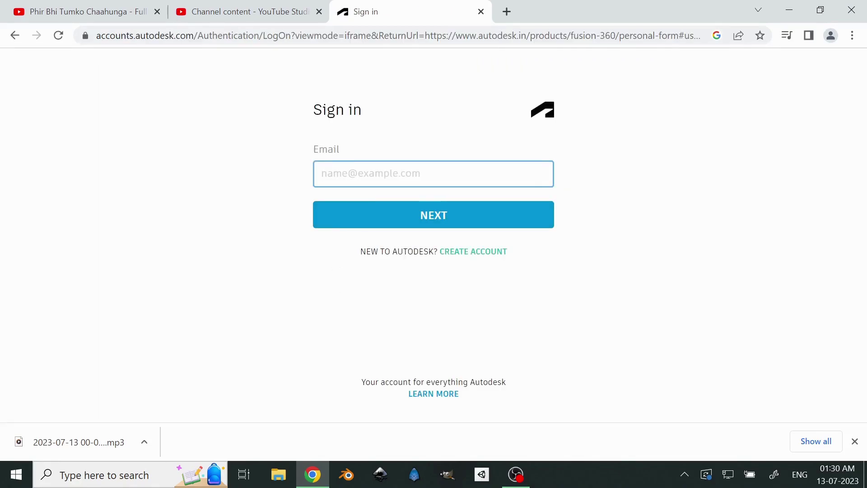
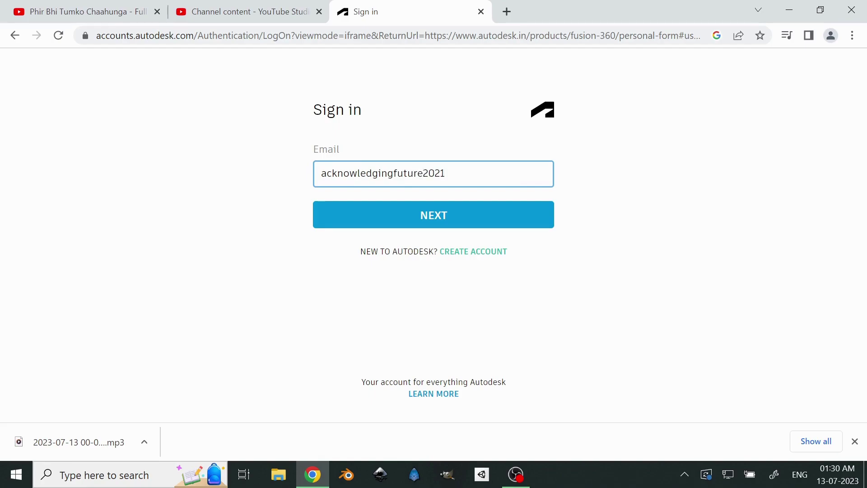
key("Return")
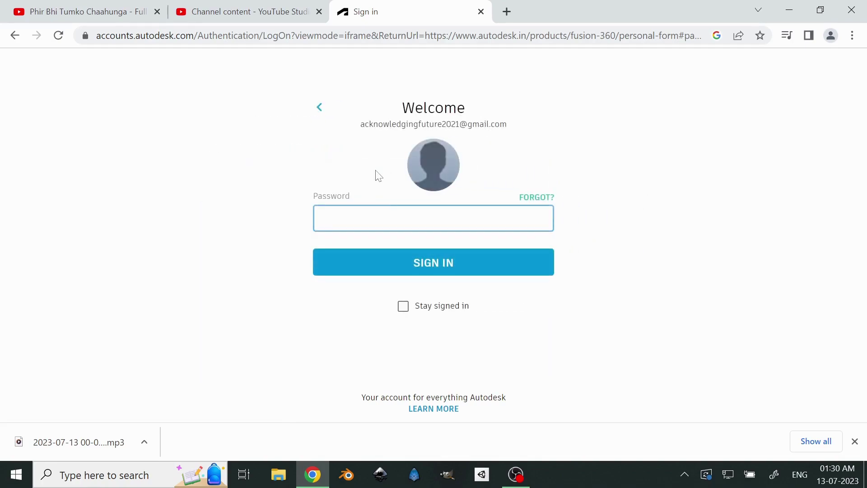
type("•")
key("Return")
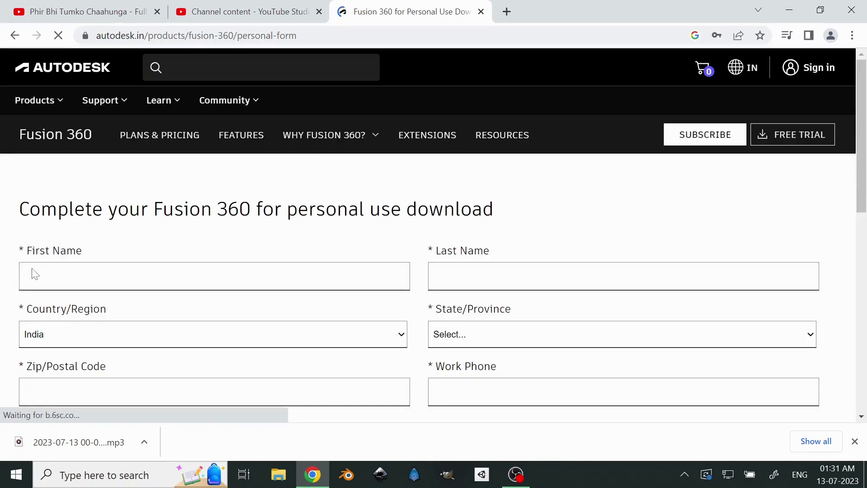
- Autofill the first and last name fields and set the state to Delhi
scroll(218, 304, "down", 3)
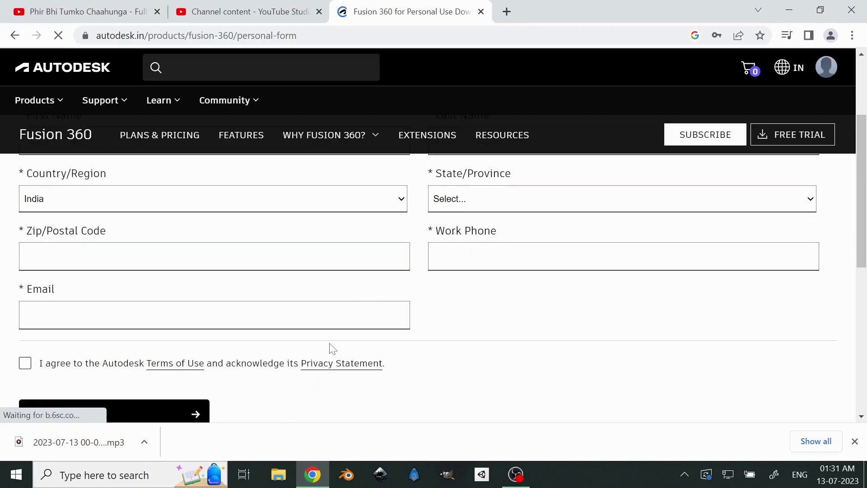
scroll(329, 349, "up", 1)
left_click(108, 209)
left_click(111, 246)
left_click(515, 209)
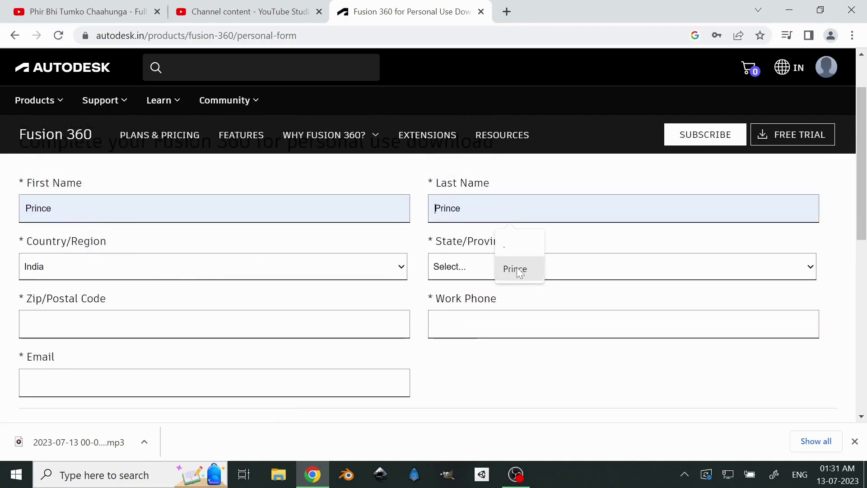
left_click(513, 267)
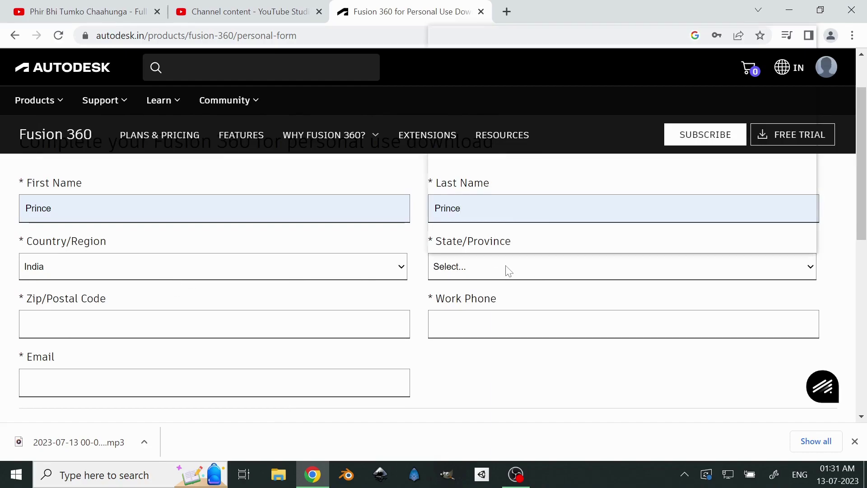
left_click(507, 267)
left_click(479, 202)
left_click(465, 271)
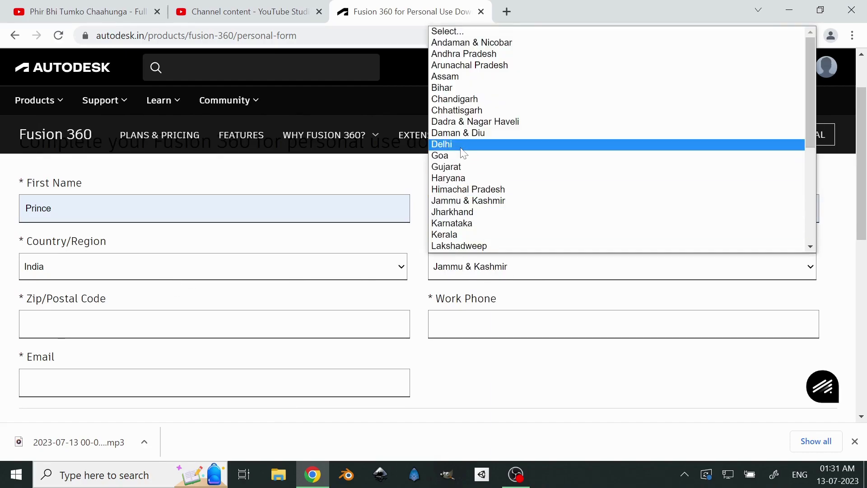
left_click(461, 145)
- Autofill the postal code, work phone and e-mail address fields
left_click(101, 324)
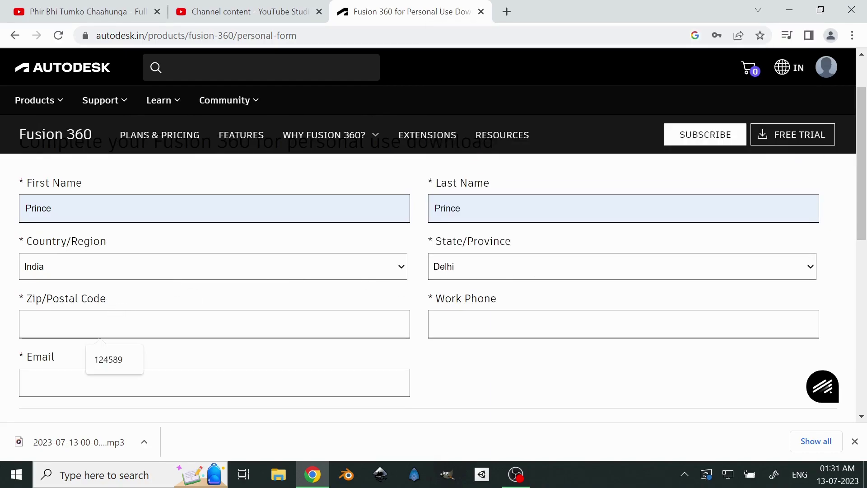
left_click(113, 359)
left_click(436, 323)
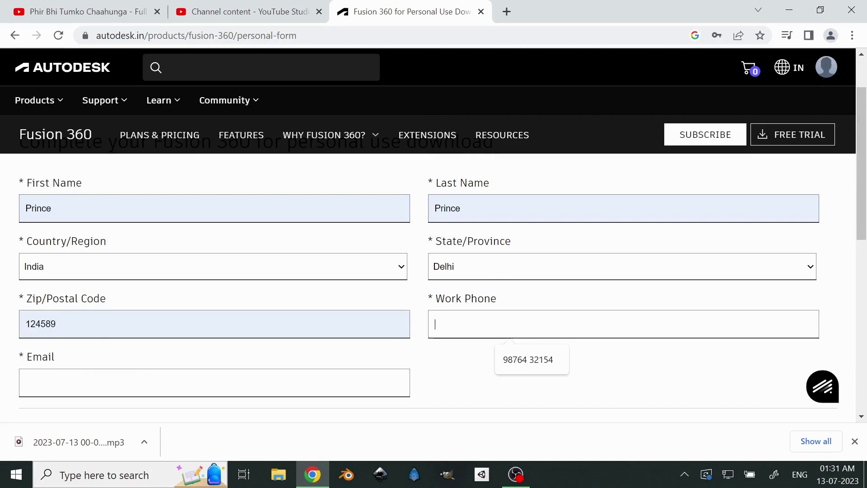
left_click(529, 361)
scroll(228, 269, "down", 1)
left_click(104, 311)
left_click(212, 349)
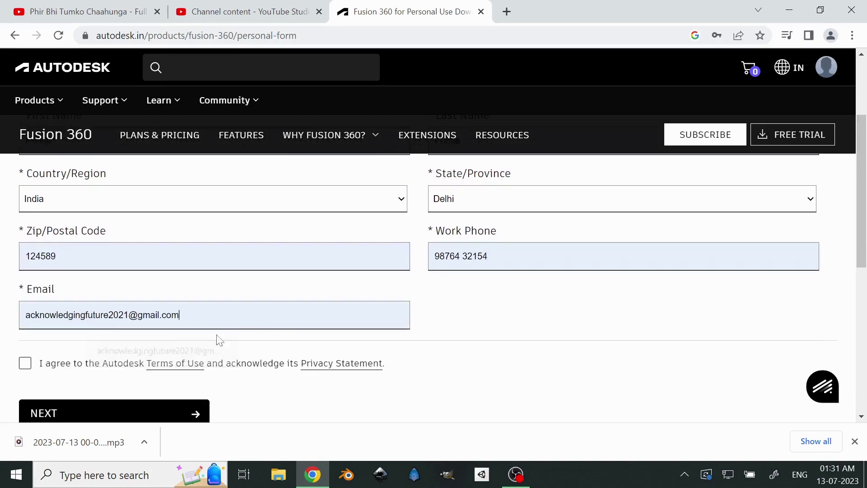
- Accept the Autodesk Terms of Use, submit the form, and check the entered e-mail
left_click(26, 365)
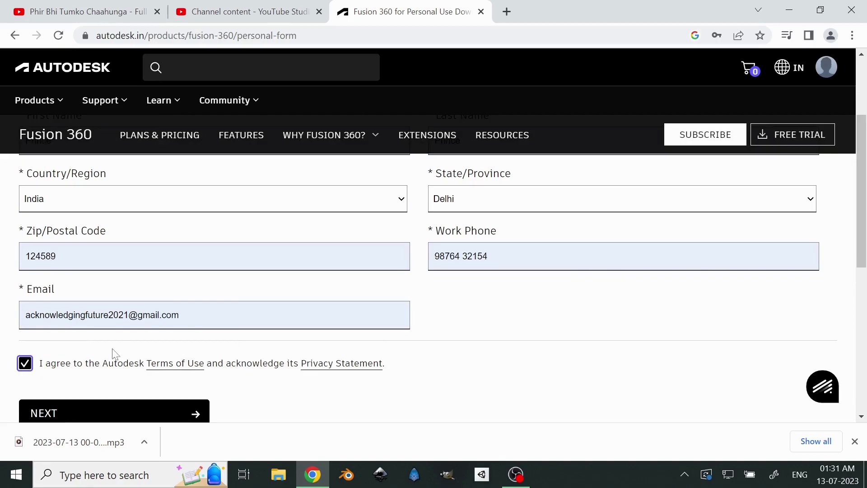
scroll(113, 352, "down", 3)
left_click(120, 287)
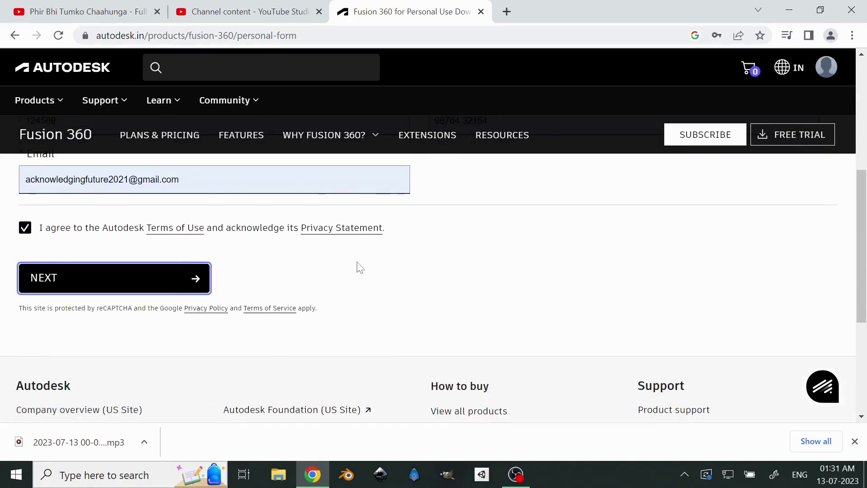
left_click(213, 188)
left_click_drag(212, 187, 12, 190)
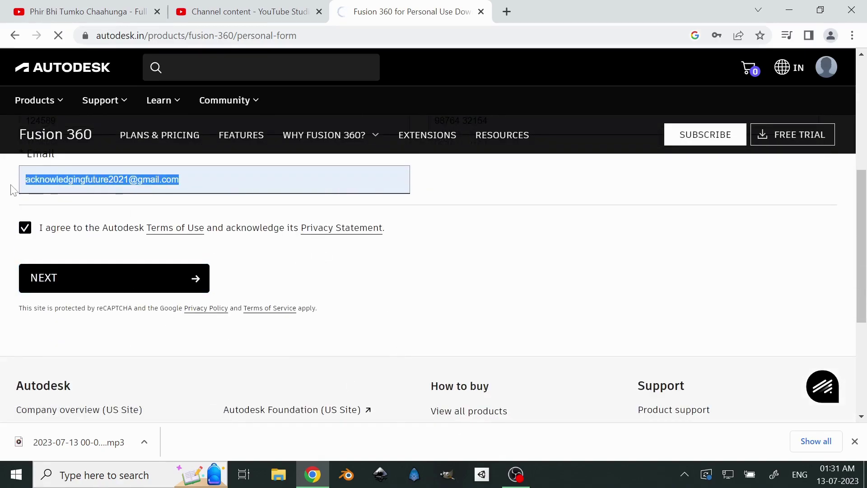
left_click(410, 218)
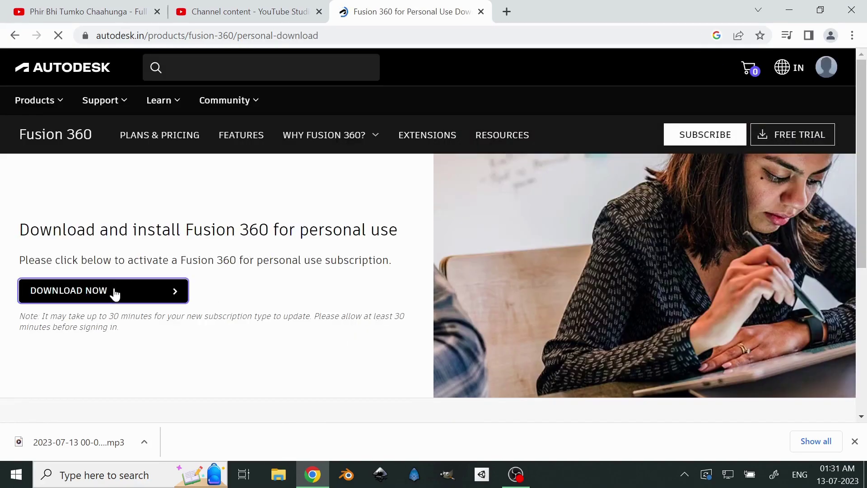
- Download Fusion 360 for personal use and run the client downloader .exe
left_click(112, 292)
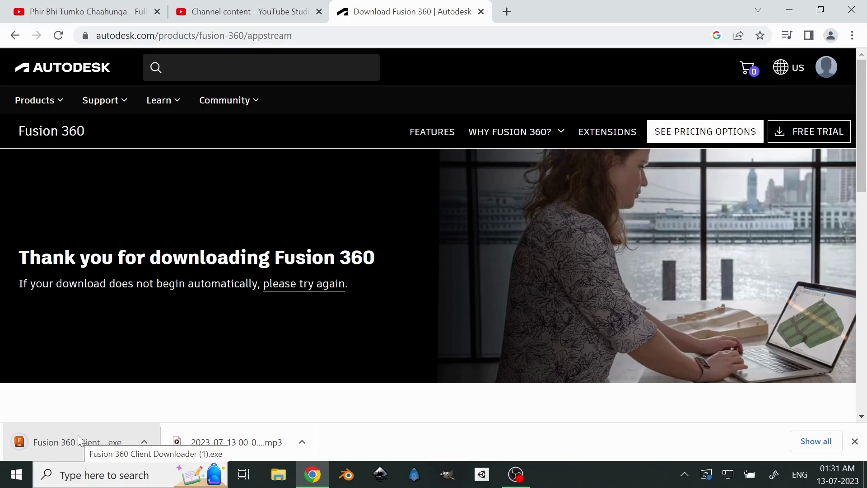
left_click(78, 437)
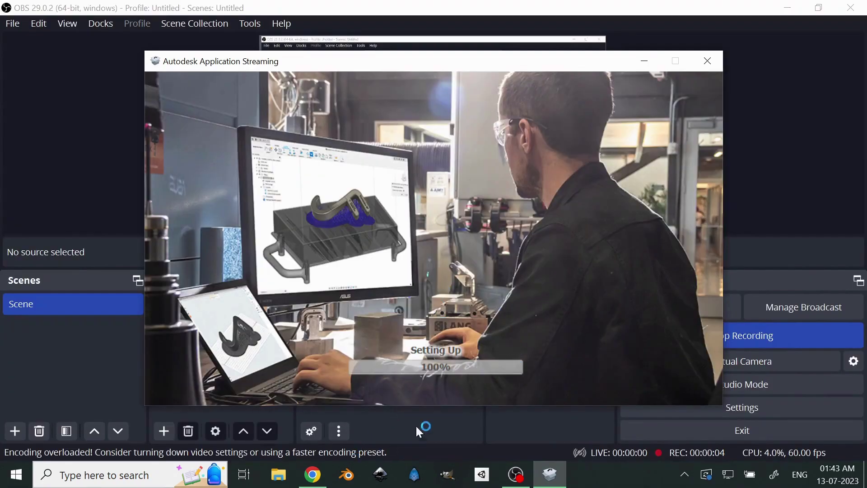
- Switch to the browser while Autodesk Application Streaming finishes installing Fusion 360
left_click(312, 474)
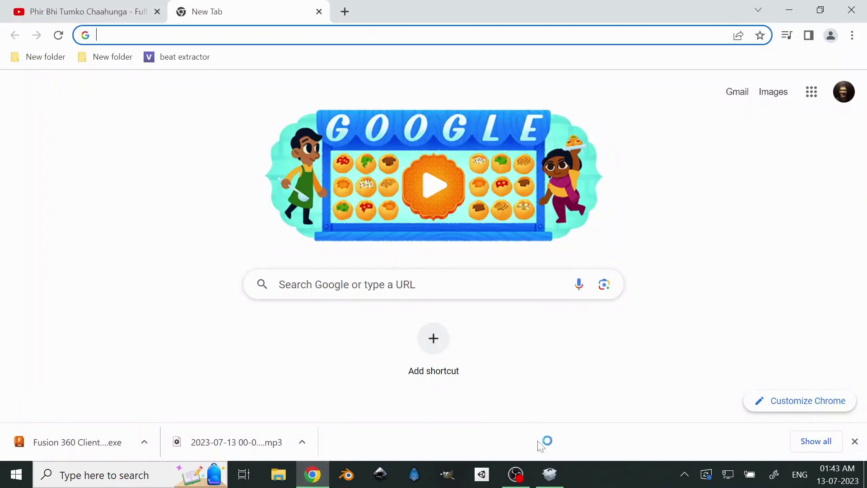
left_click(549, 474)
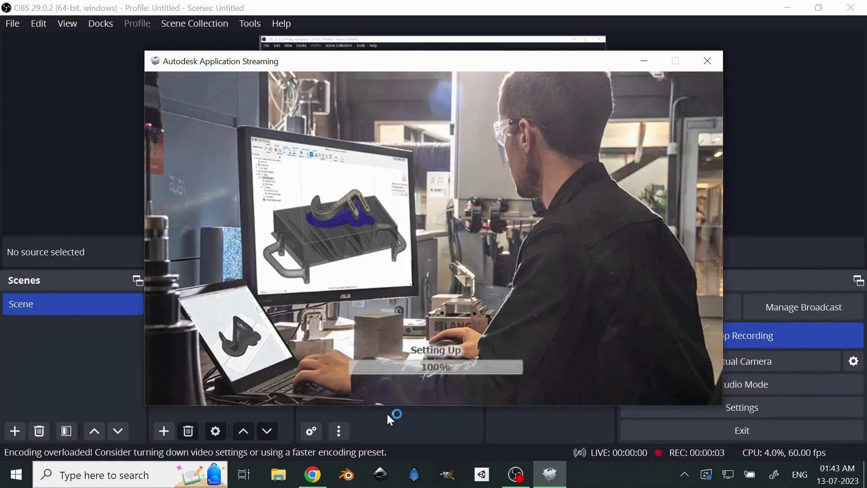
left_click(316, 478)
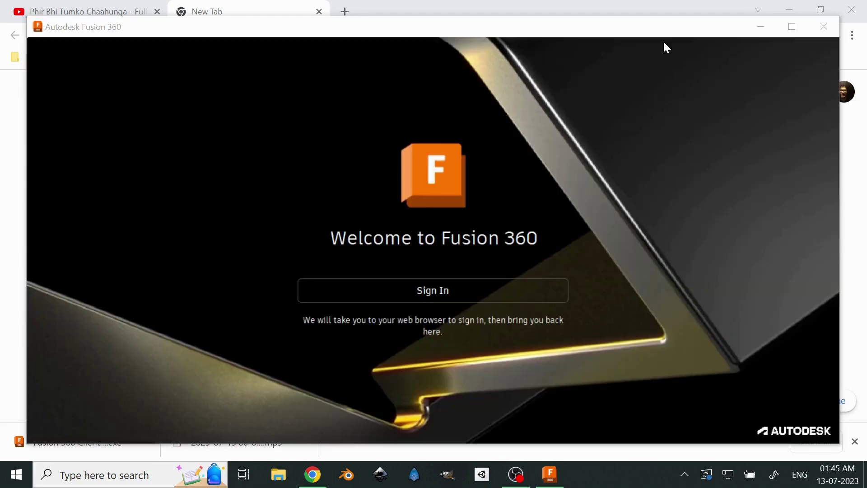
- Sign in through the browser, choose Go to product, and maximize the Fusion 360 window
left_click(429, 294)
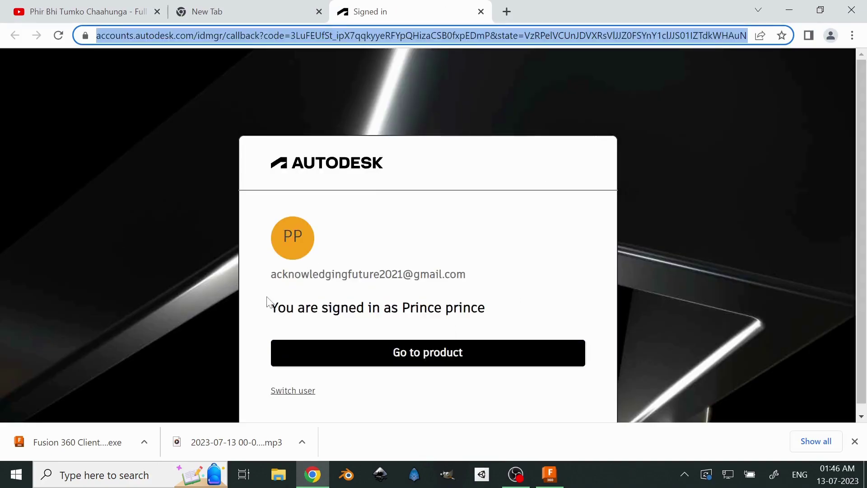
left_click(416, 361)
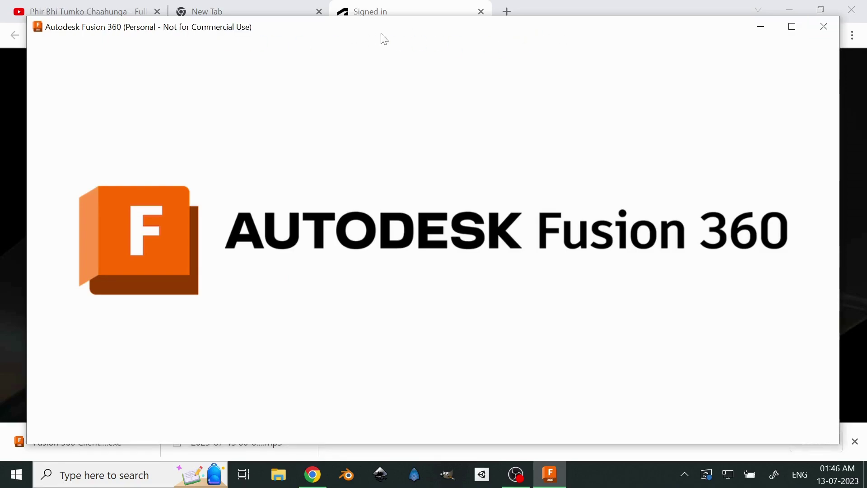
double_click(364, 29)
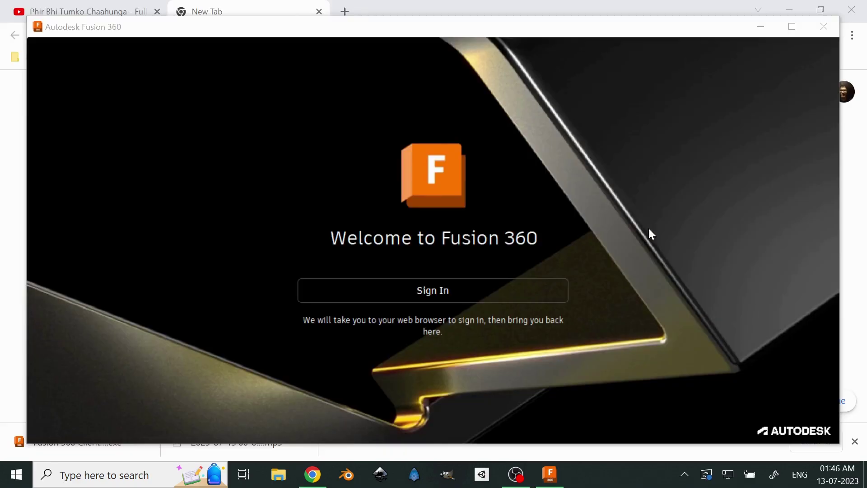
- Sign in to Fusion 360 again so it loads an empty Untitled design
left_click(426, 291)
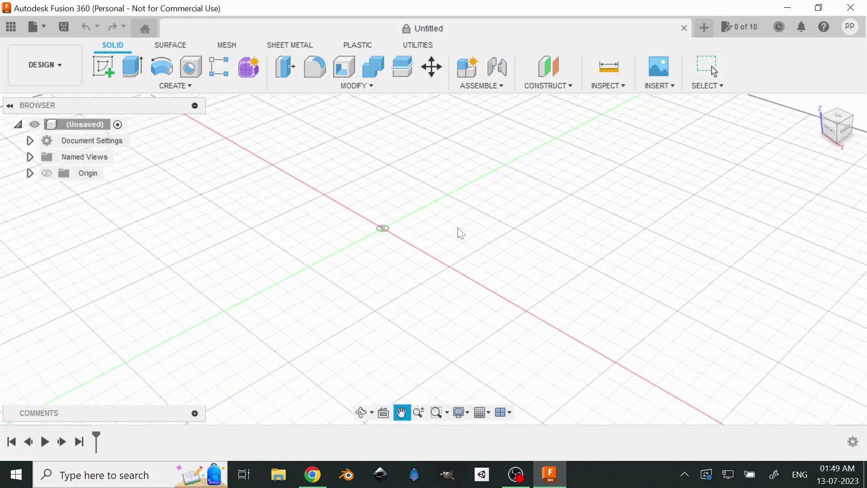
- Dismiss the graphics-driver warning, minimize Fusion 360, and close the Signed in browser tab
key("Escape")
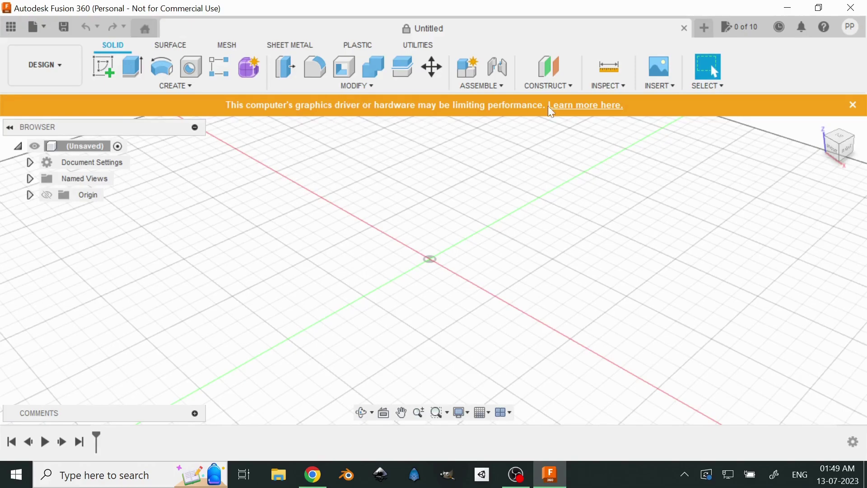
left_click(853, 105)
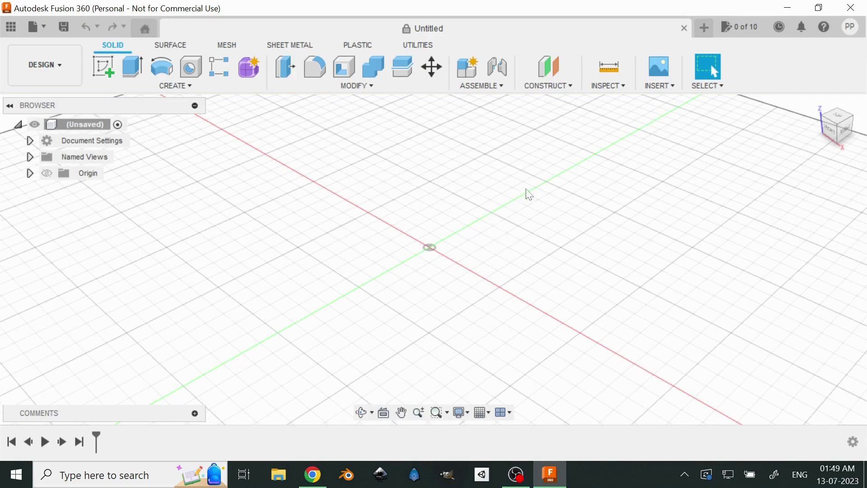
left_click_drag(529, 194, 548, 186)
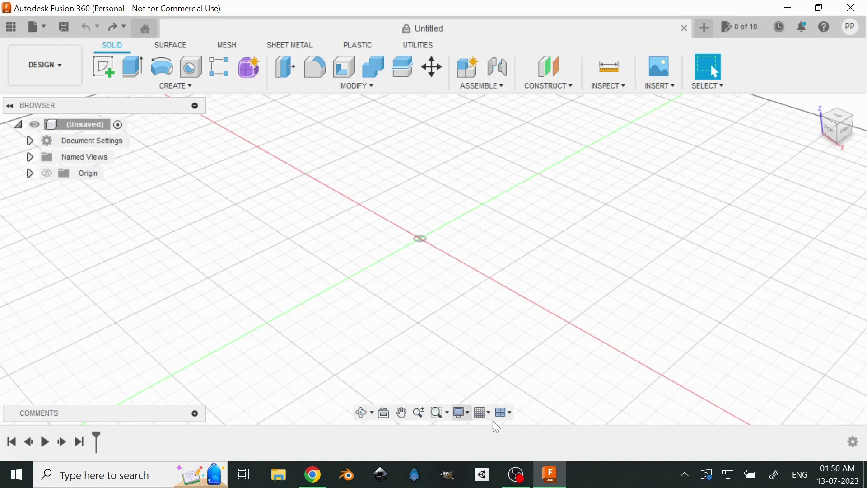
left_click_drag(488, 240, 454, 232)
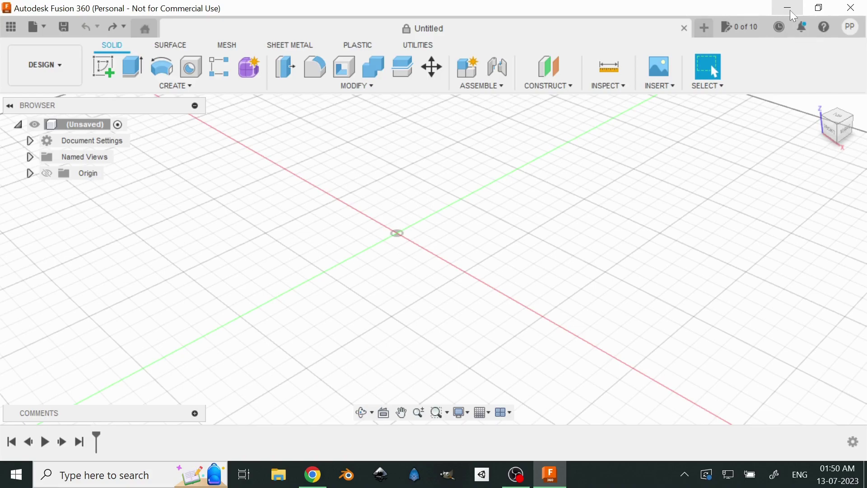
left_click(788, 8)
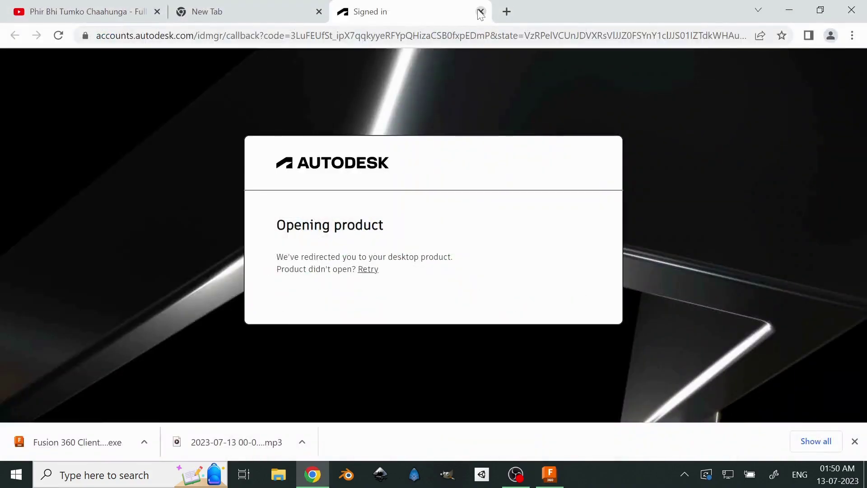
key("ctrl+w")
- Minimize the browser and OBS, refresh the desktop, and launch the Fusion 360 shortcut
left_click(790, 10)
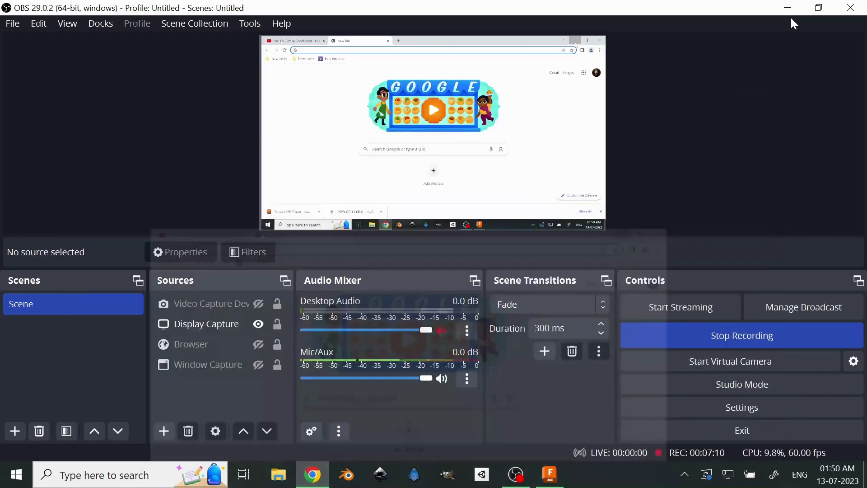
left_click(787, 8)
right_click(451, 293)
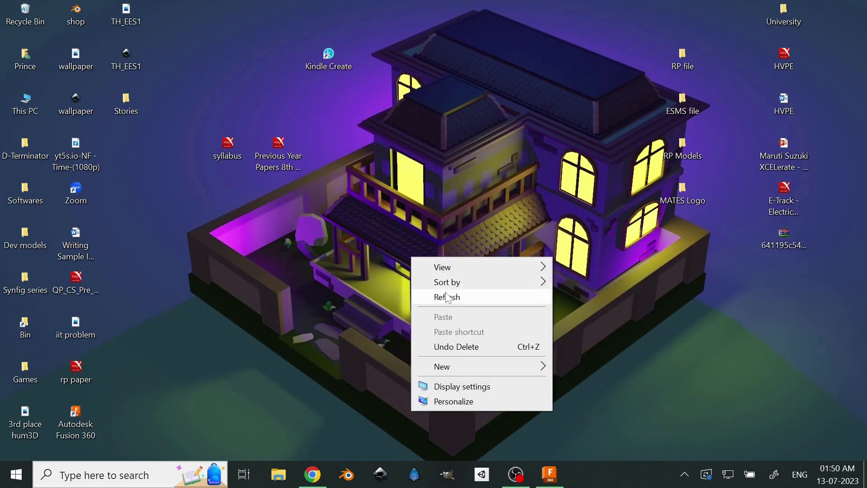
left_click(450, 296)
left_click(74, 433)
double_click(73, 433)
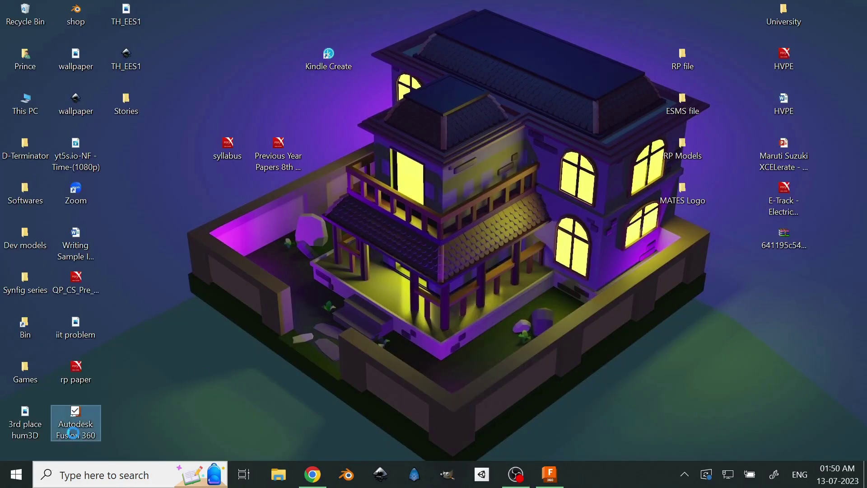
- View the Fusion 360 shortcut's Properties, open File Explorer, and close the properties
right_click(75, 430)
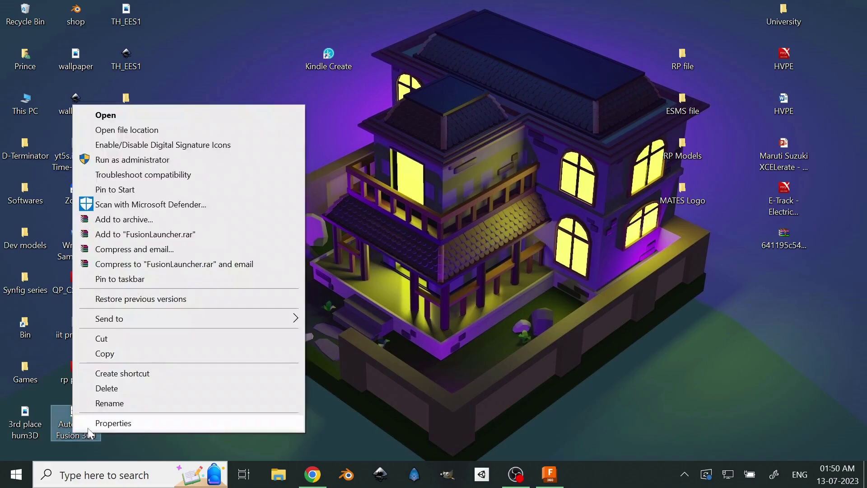
left_click(97, 423)
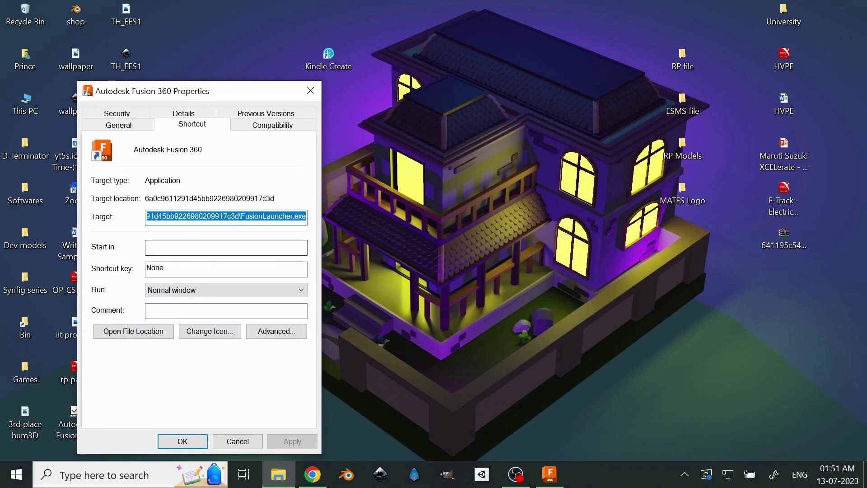
left_click(284, 485)
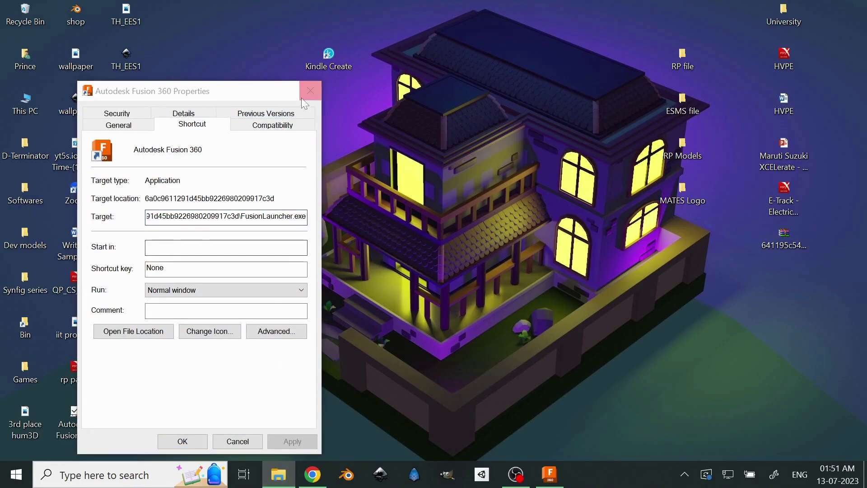
left_click(311, 91)
- Paste the FusionLauncher.exe path into the address bar, trimmed back to C:\Users\HP\AppData\Local
left_click(285, 474)
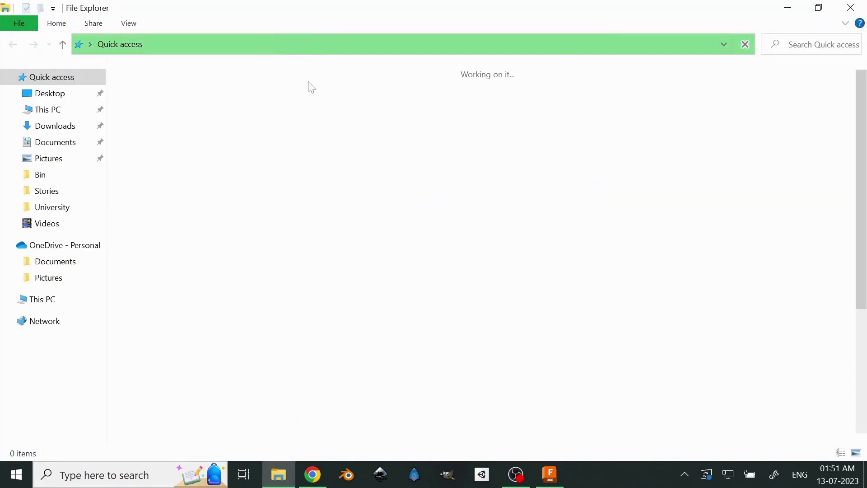
key("ctrl+v")
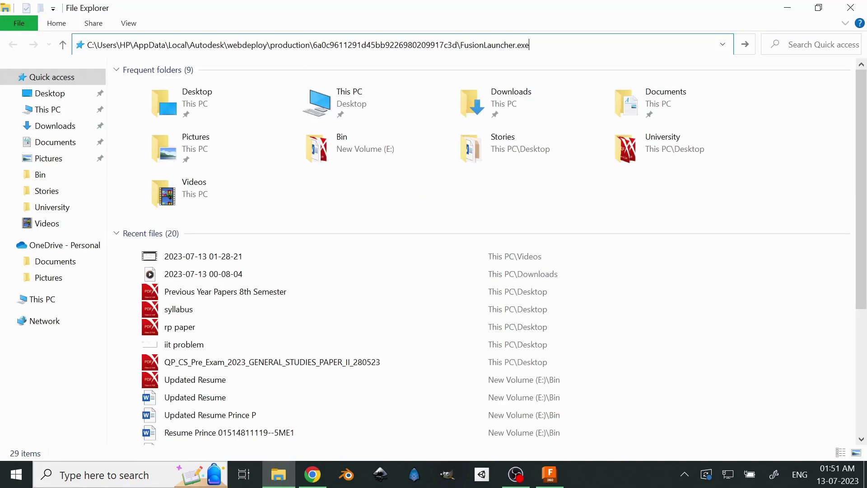
key("shift+Left")
key("shift+Left")
key("shift+Left")
key("shift+Left")
key("shift+Left")
key("shift+Left")
key("shift+Left")
key("shift+Left")
key("shift+Left")
key("shift+Left")
key("shift+Left")
key("shift+Left")
key("shift+Left")
key("shift+Left")
key("shift+Left")
key("shift+Left")
key("shift+Left")
key("shift+Left")
key("shift+Left")
key("shift+Left")
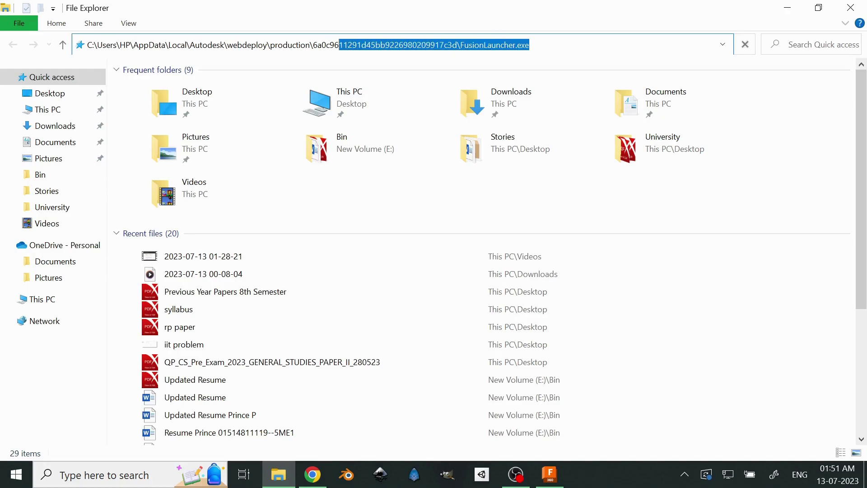
key("shift+Left")
key("shift+Left")
key("shift+Left")
key("shift+Left")
key("shift+Left")
key("shift+Left")
key("shift+Left")
key("shift+Left")
key("shift+Left")
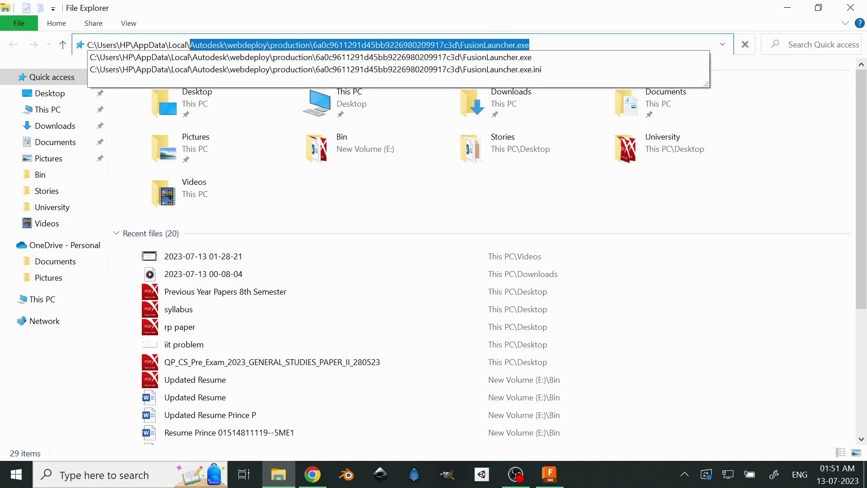
key("BackSpace")
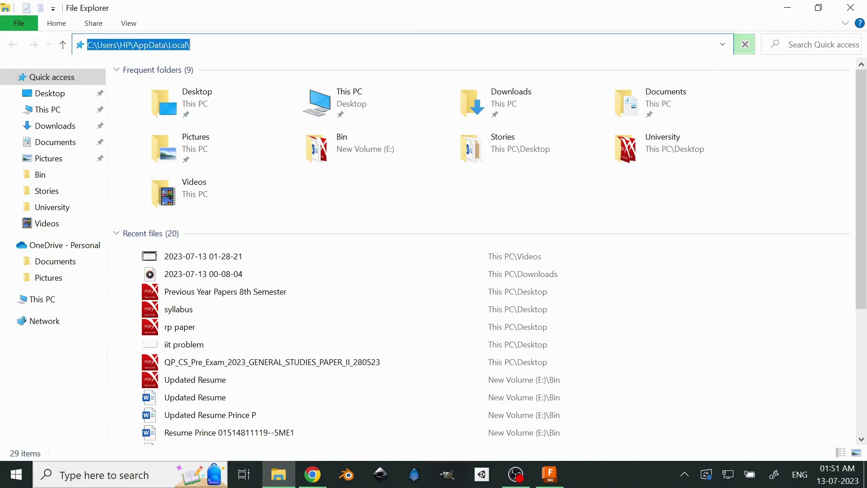
key("Return")
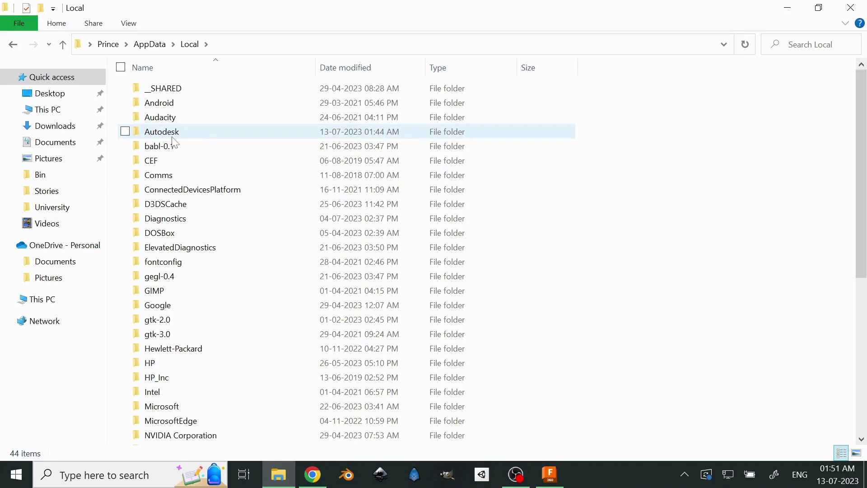
- Check the drives, then move the Autodesk folder from AppData\Local onto New Volume (G:)
mouse_move(190, 143)
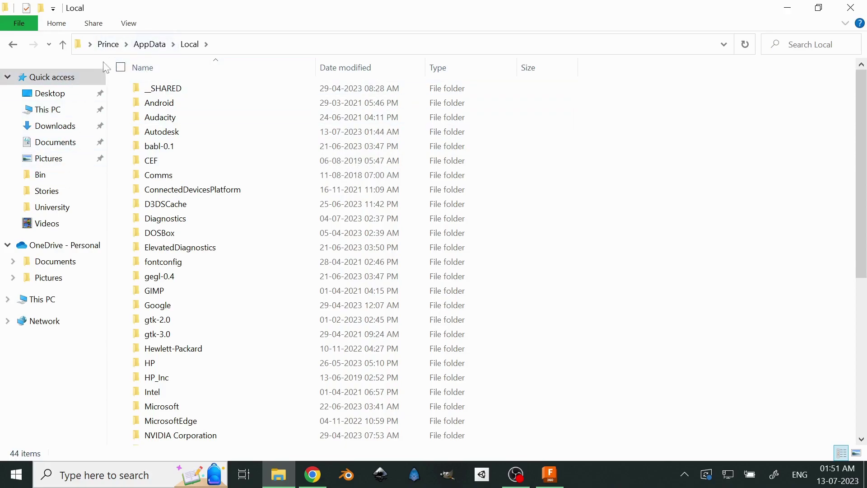
left_click(52, 114)
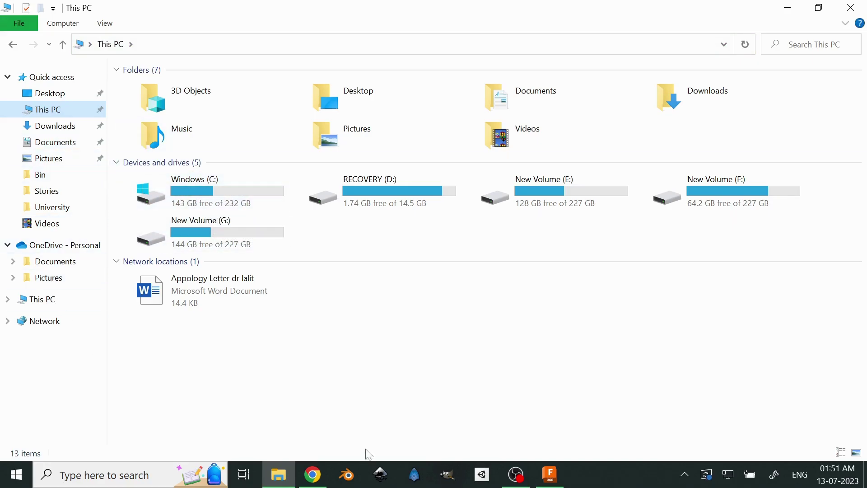
left_click(10, 44)
left_click(185, 133)
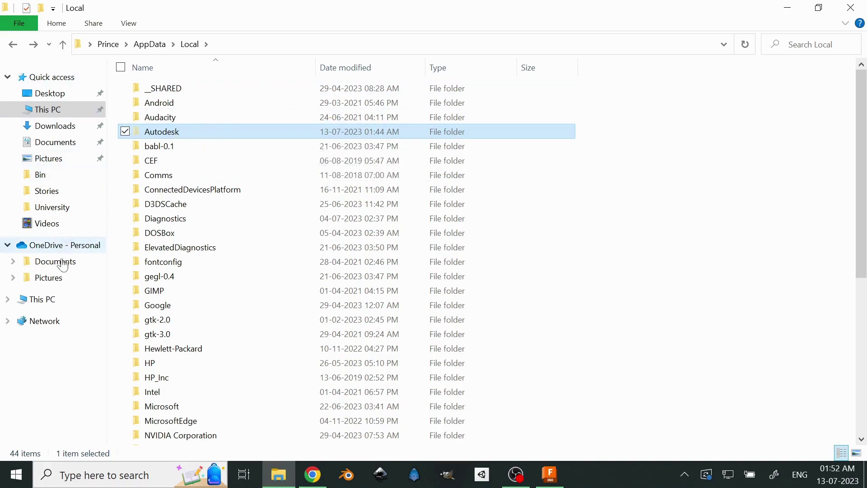
left_click(50, 301)
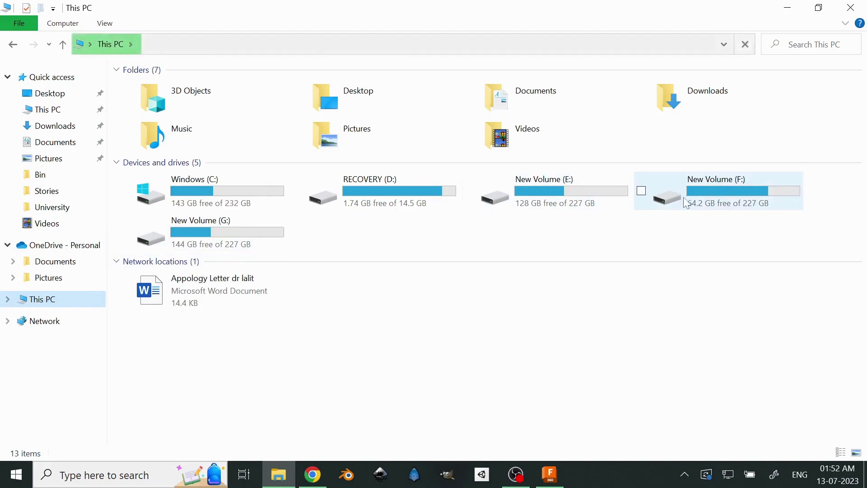
double_click(271, 248)
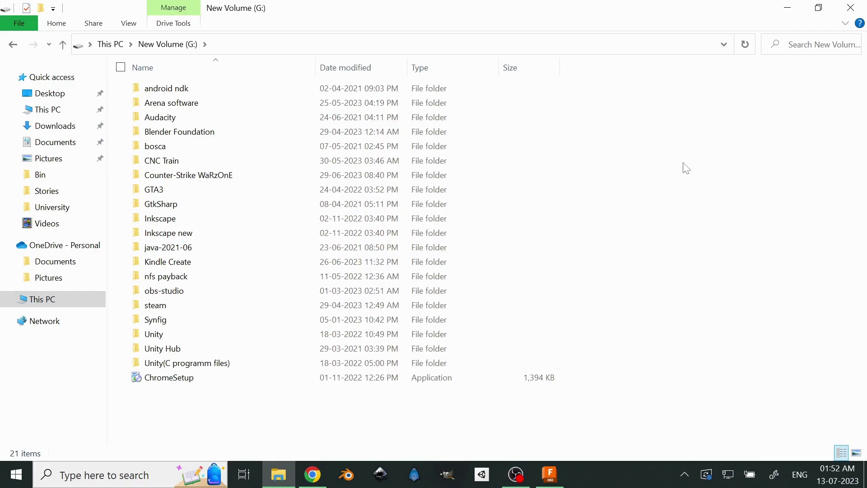
key("ctrl+v")
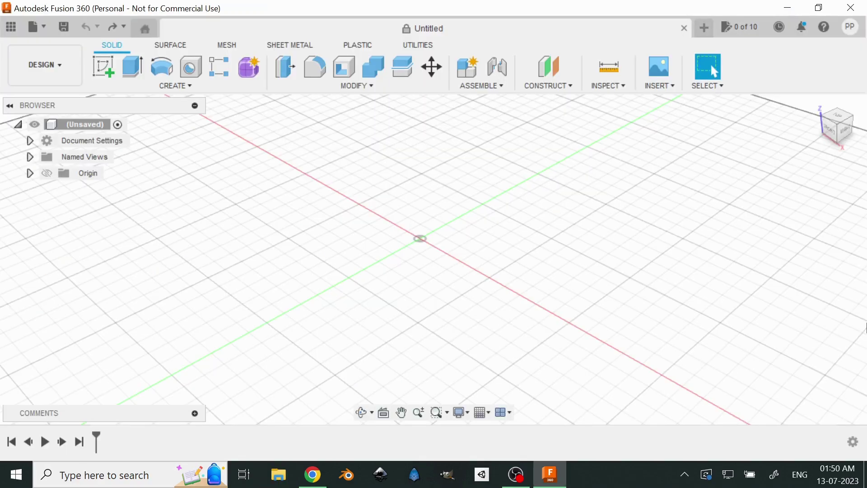
- Pan the empty design, then minimize Fusion 360, Chrome and OBS and close the Signed in tab
left_click_drag(476, 232, 455, 224)
key("Escape")
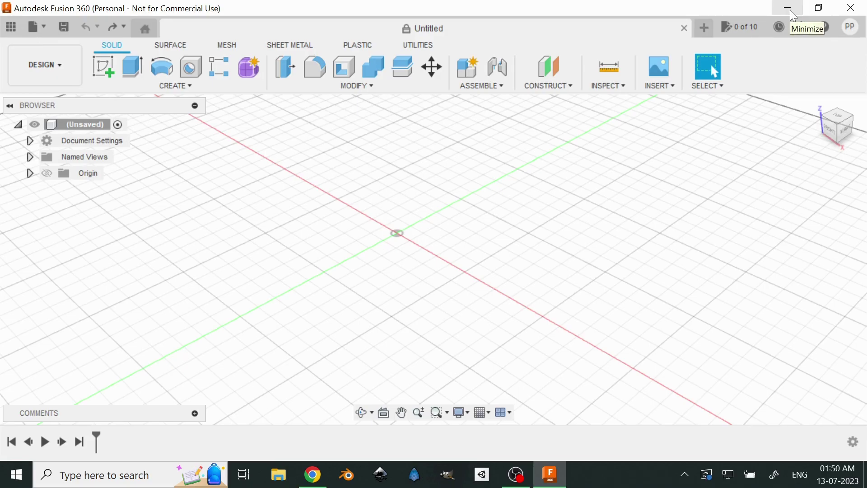
left_click(790, 9)
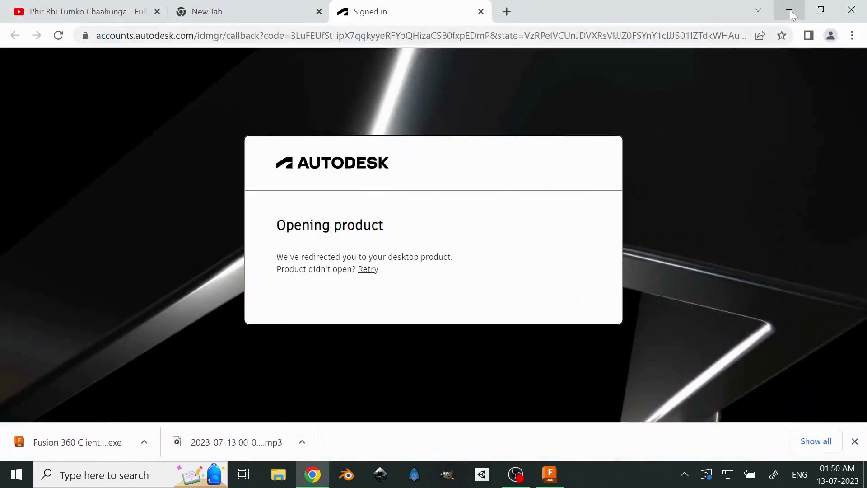
left_click(480, 12)
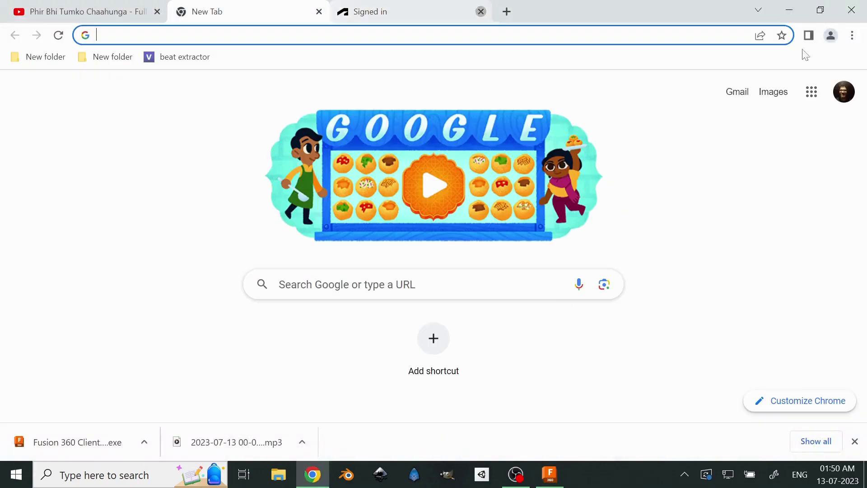
left_click(791, 17)
left_click(787, 7)
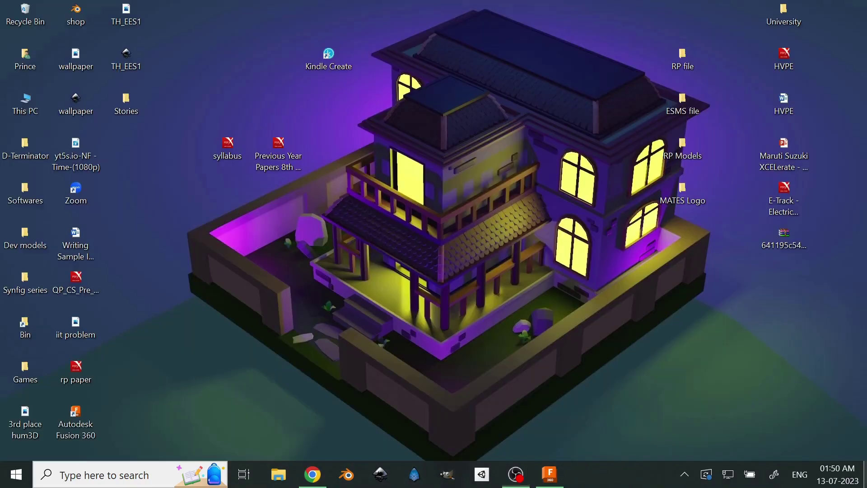
right_click(412, 258)
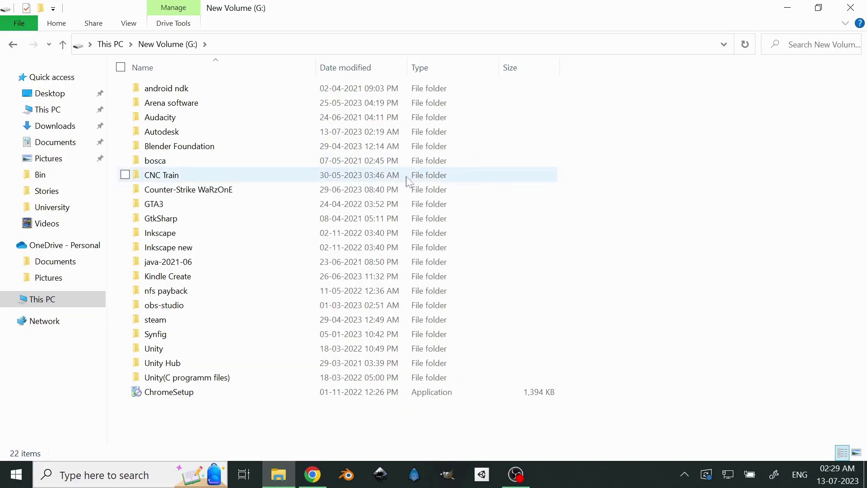
- Browse to G:\Autodesk\webdeploy\production, check the first hash-named folder, and return to production
double_click(192, 134)
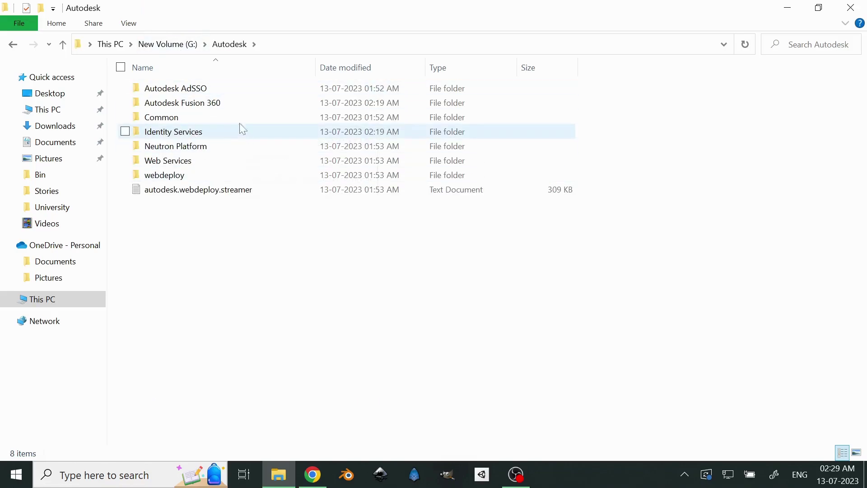
left_click(865, 474)
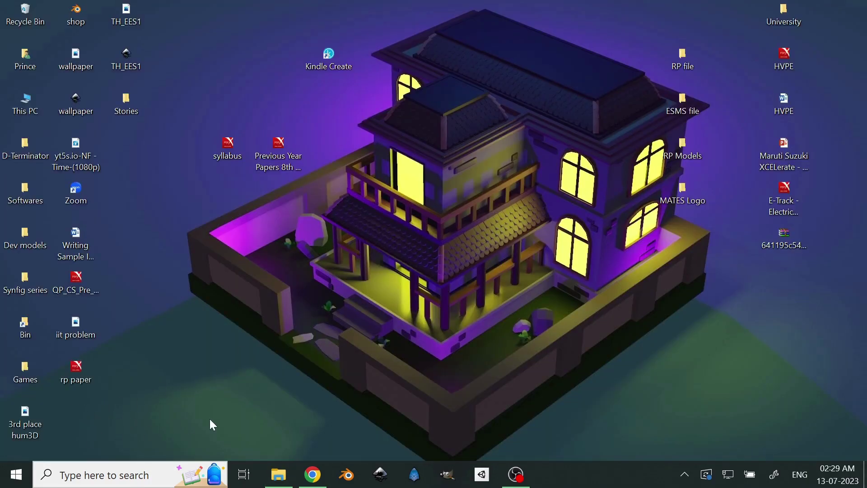
left_click(278, 474)
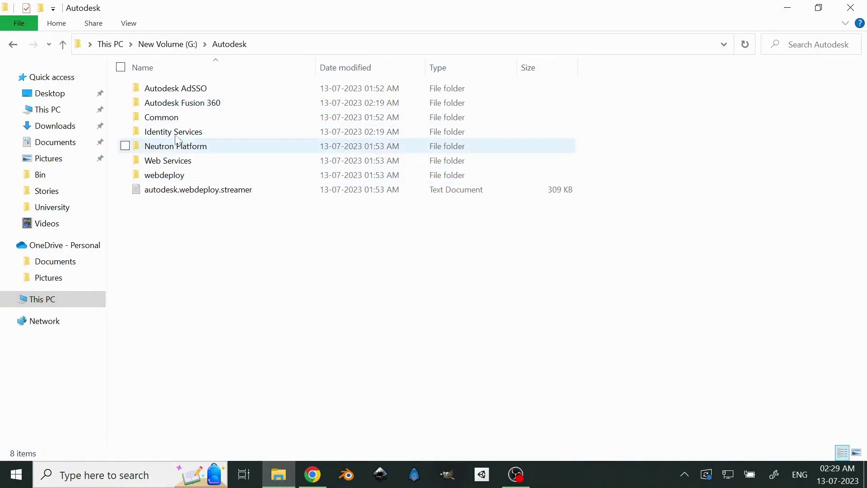
double_click(187, 177)
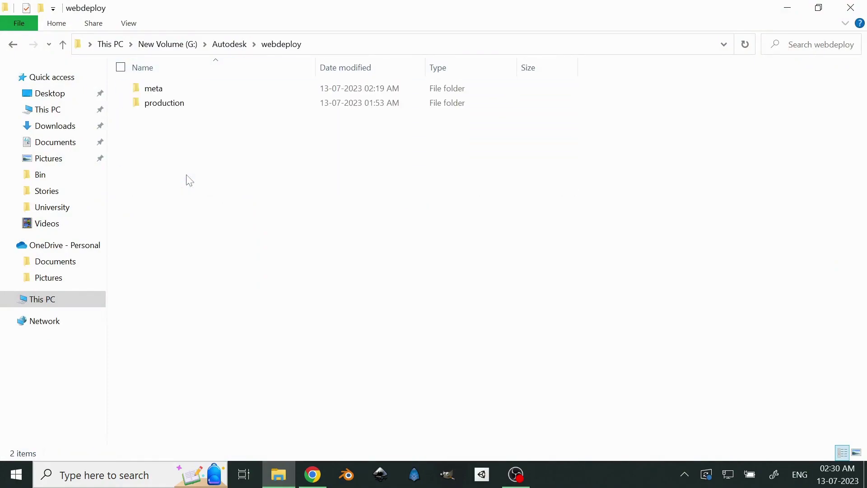
double_click(170, 103)
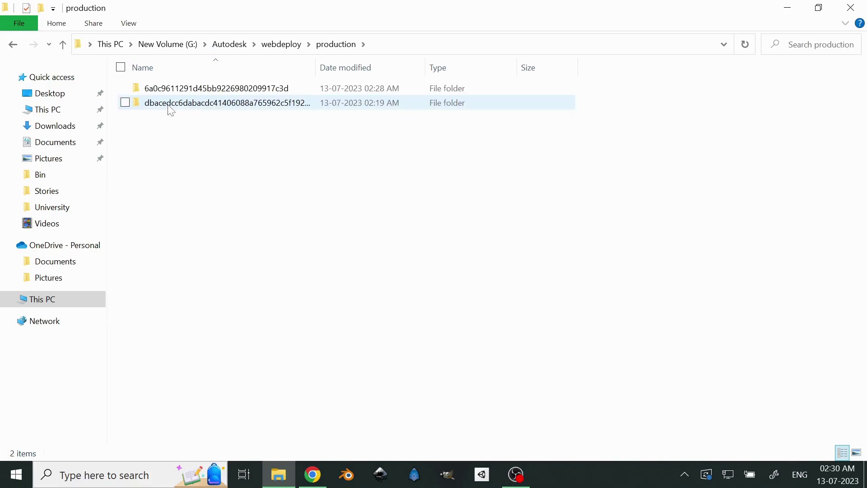
double_click(185, 91)
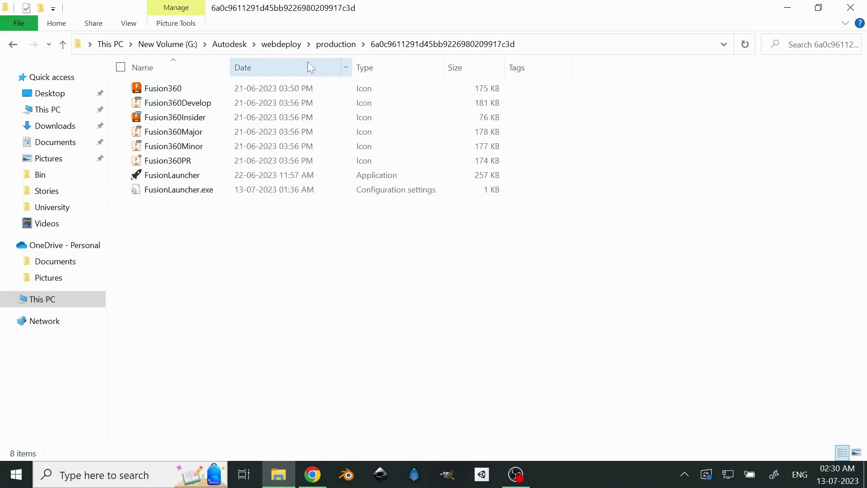
left_click(326, 45)
- Create a 'Fusion360 - Shortcut' beside Fusion360 in the dbacedcc… build folder
double_click(212, 107)
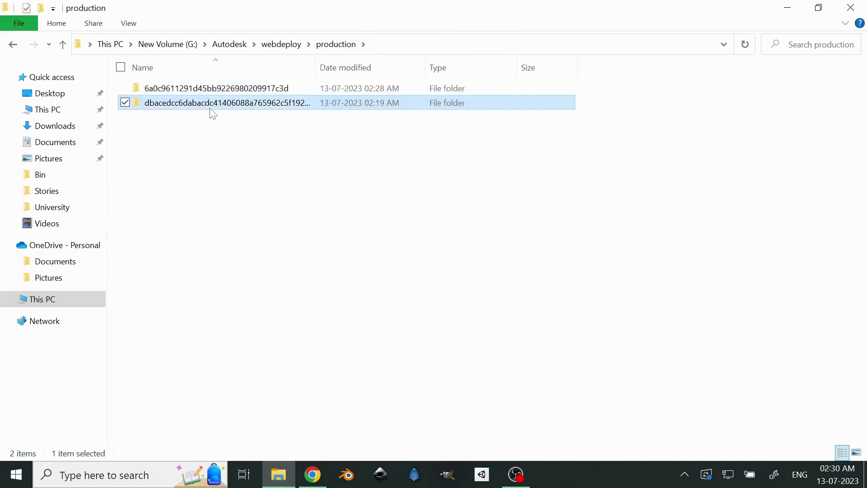
scroll(212, 112, "down", 20)
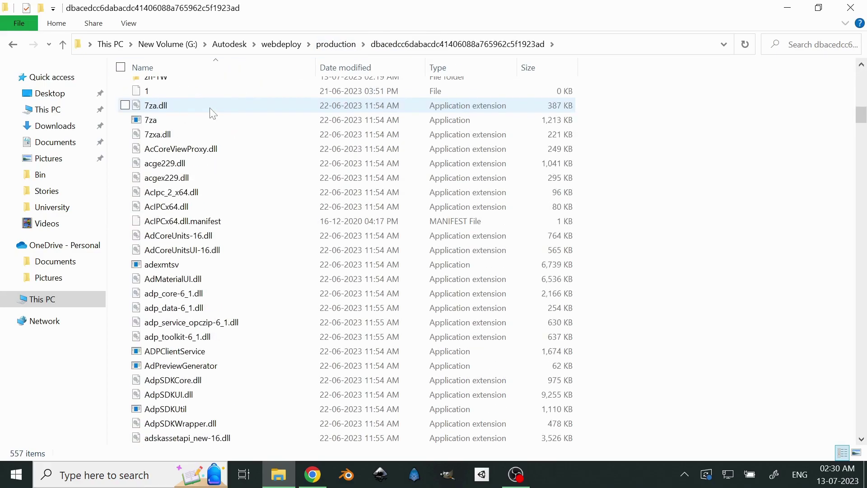
scroll(213, 113, "down", 20)
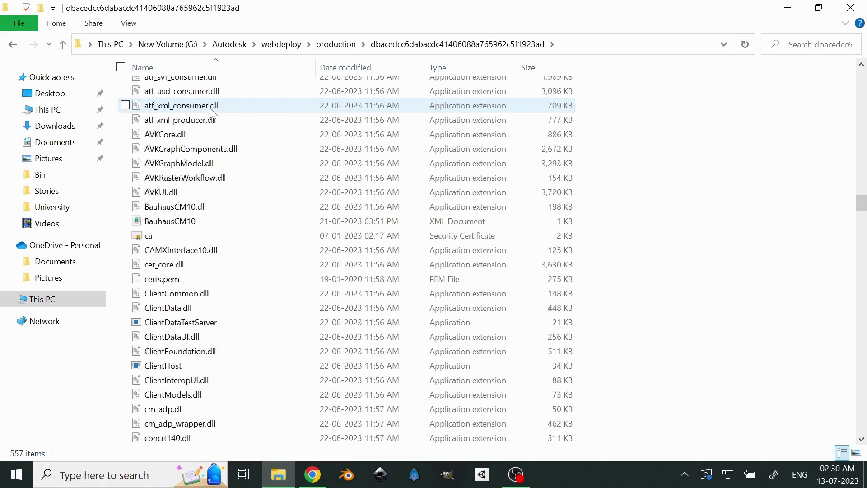
scroll(212, 113, "up", 1)
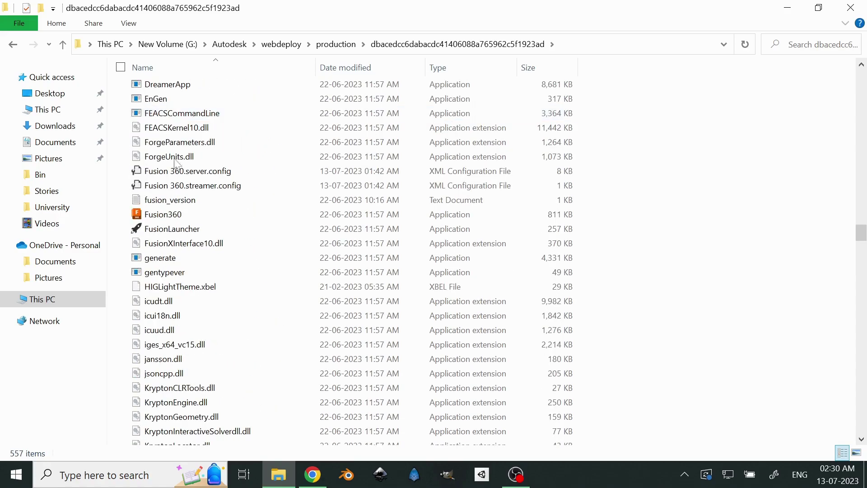
left_click(166, 215)
right_click(166, 215)
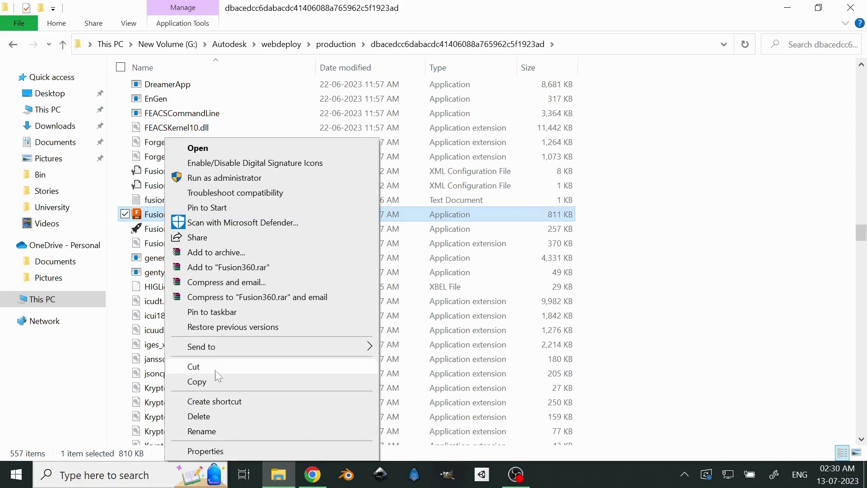
left_click(215, 400)
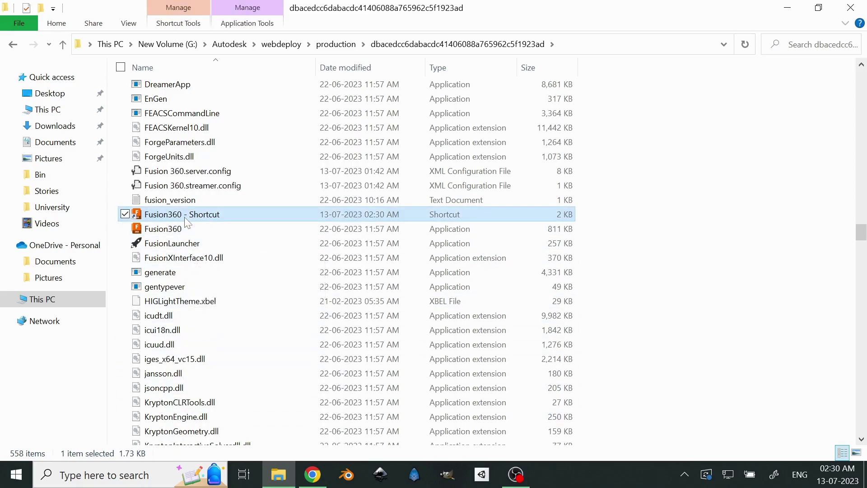
key("super+d")
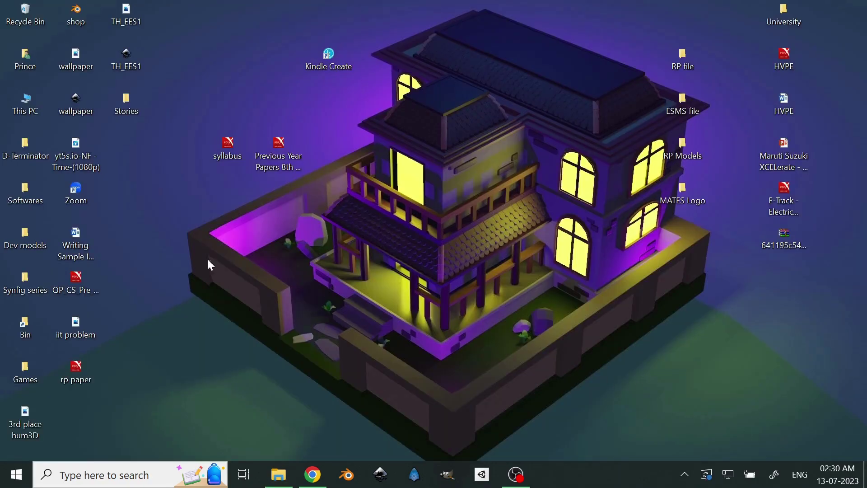
- Refresh the desktop until 'Fusion360 - Shortcut' appears and drag it into the left icon column
right_click(201, 258)
right_click(231, 296)
left_click(281, 343)
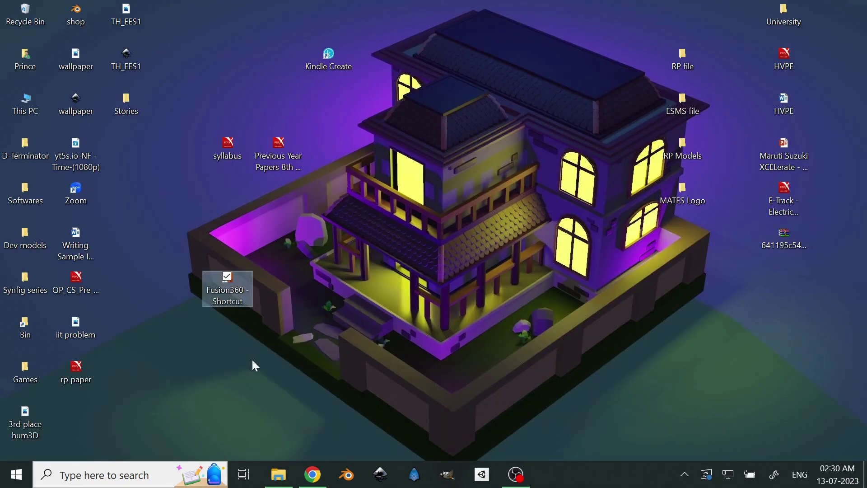
right_click(207, 342)
left_click(226, 215)
left_click_drag(221, 292, 81, 427)
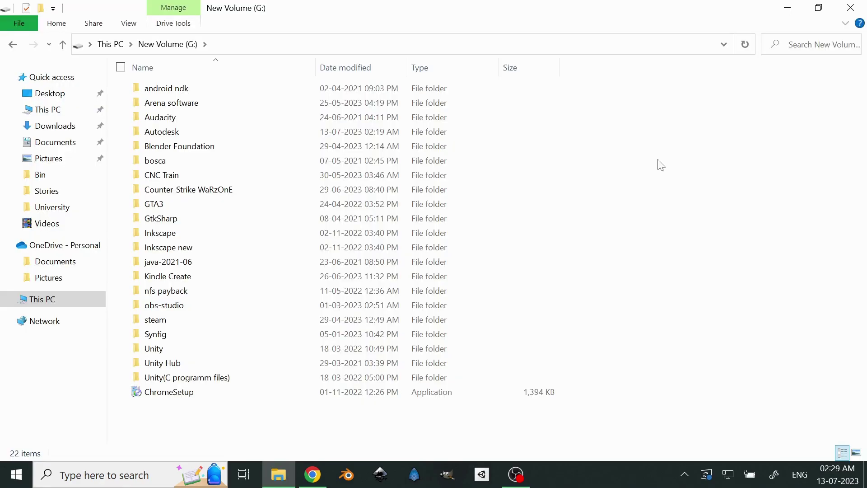
- Open the Autodesk folder on New Volume (G:), then show the desktop with Win+D
double_click(193, 135)
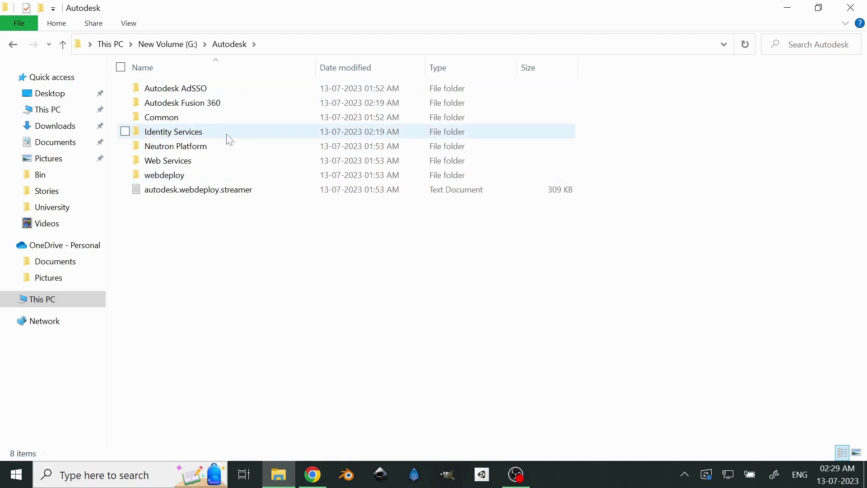
key("super+d")
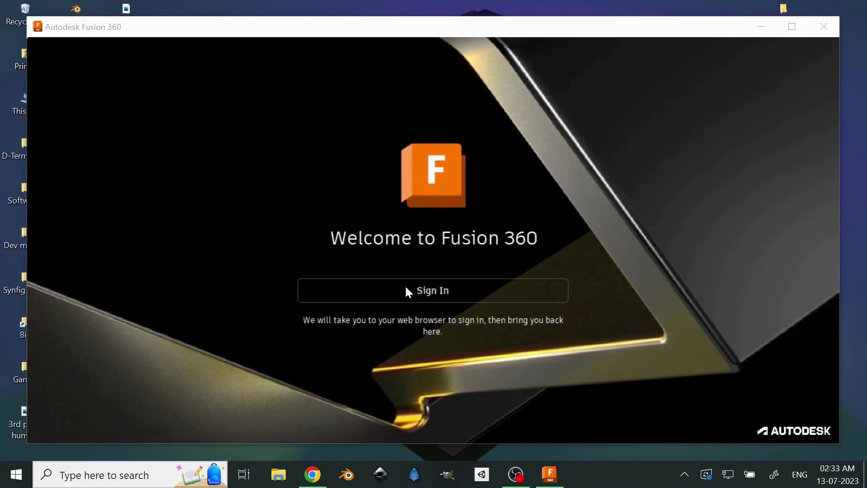
- Choose Sign In on the Welcome to Fusion 360 window to open Autodesk's sign-in page
left_click(431, 293)
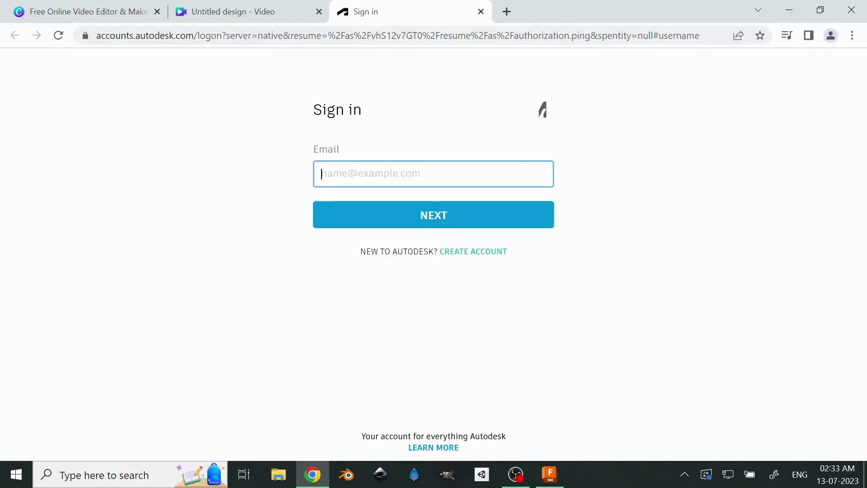
- Start entering the Autodesk account e-mail into the Email field
type("ackno")
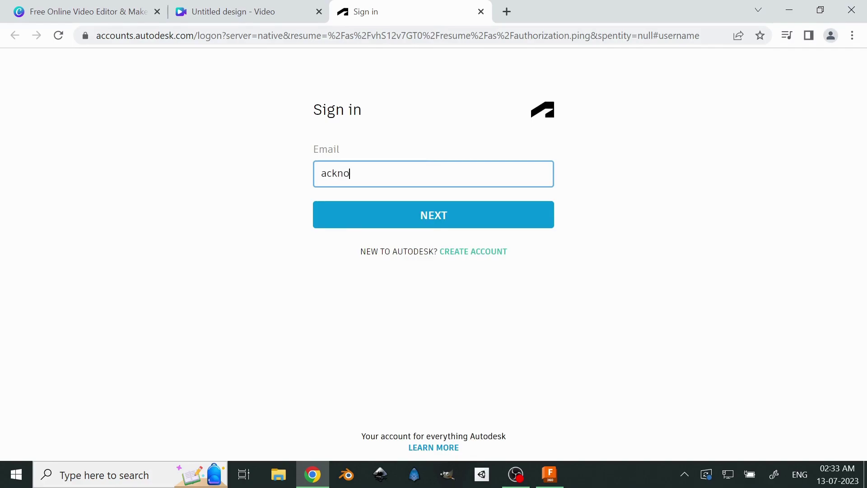